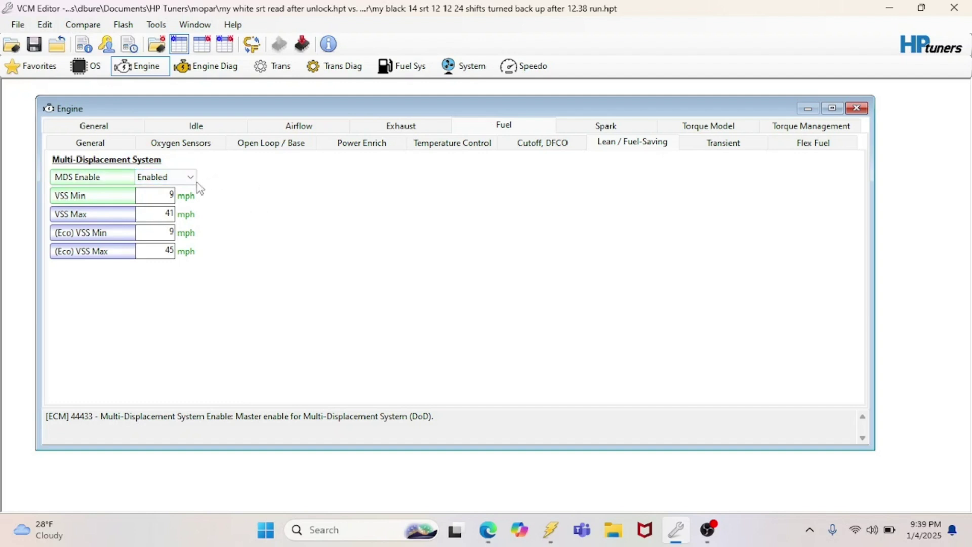
- Review the MDS vehicle speed limits, then set MDS Enable to Disabled
left_click(142, 213)
left_click(146, 197)
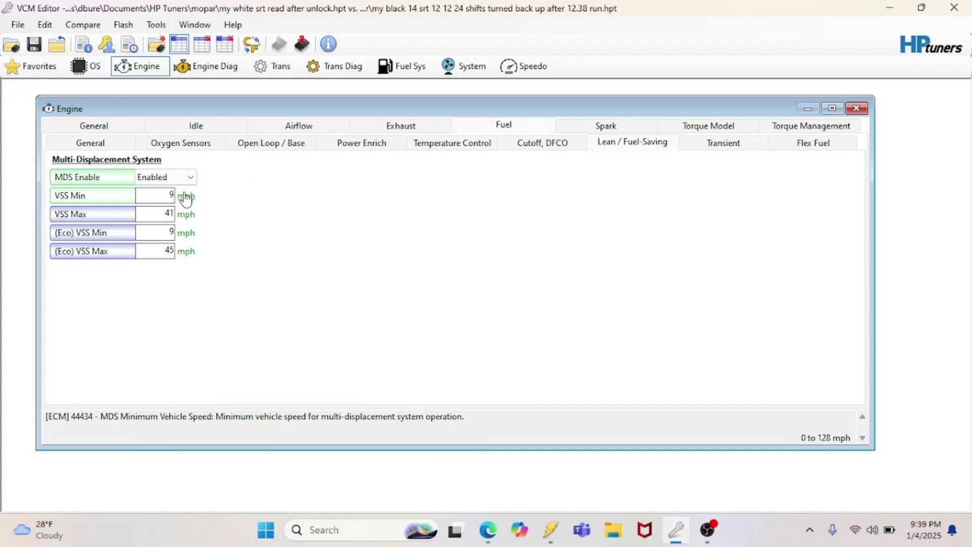
left_click(148, 182)
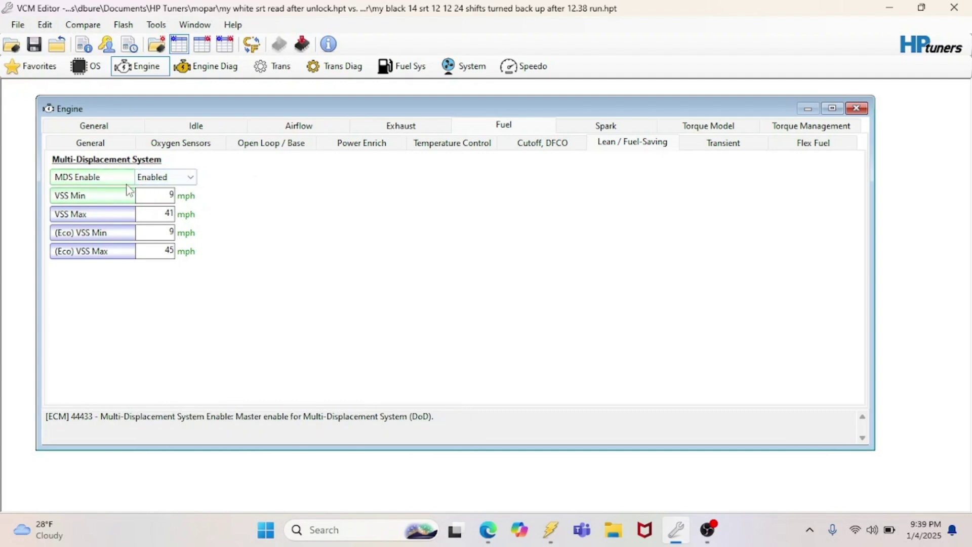
left_click(191, 180)
left_click(173, 200)
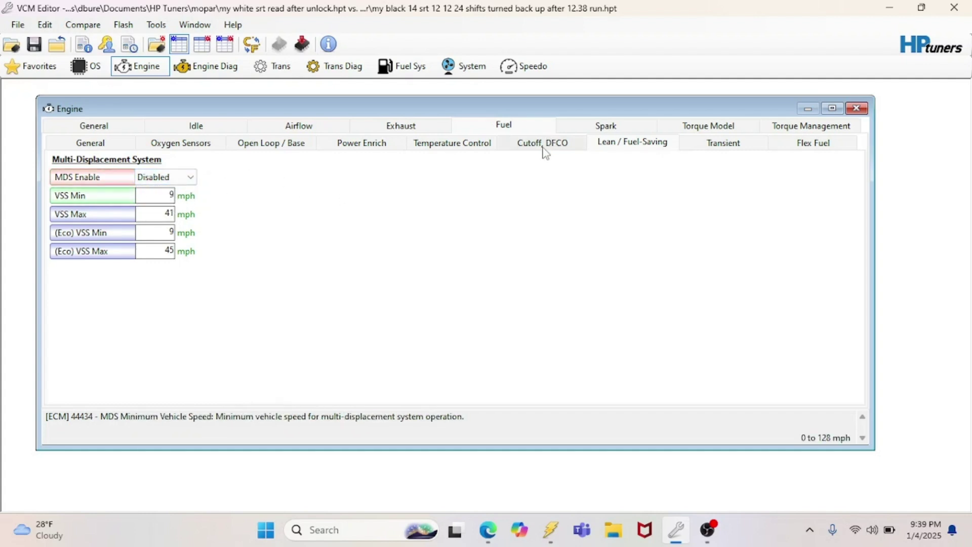
- Review the Cutoff, Temperature Control and Spark tabs, then compare Power Enrich values with the compare file
left_click(568, 147)
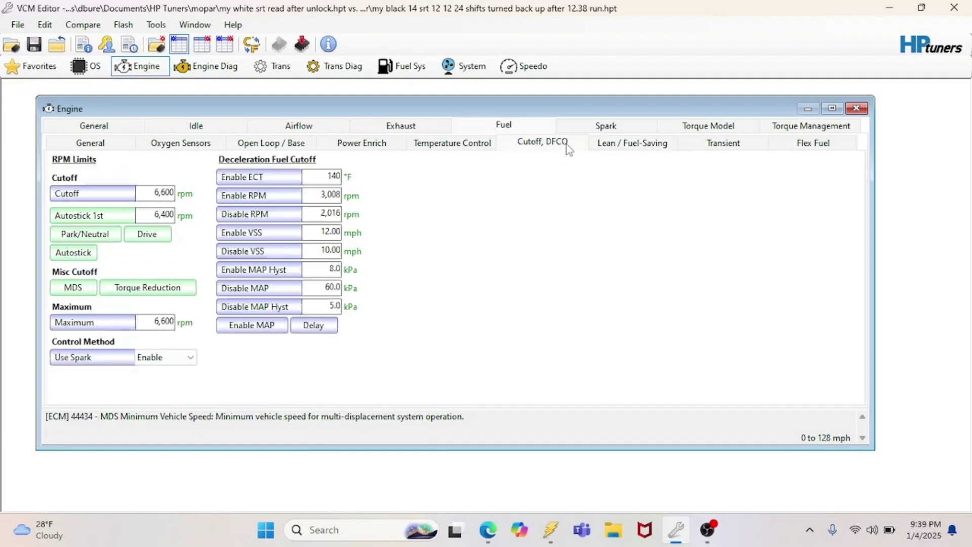
left_click(482, 146)
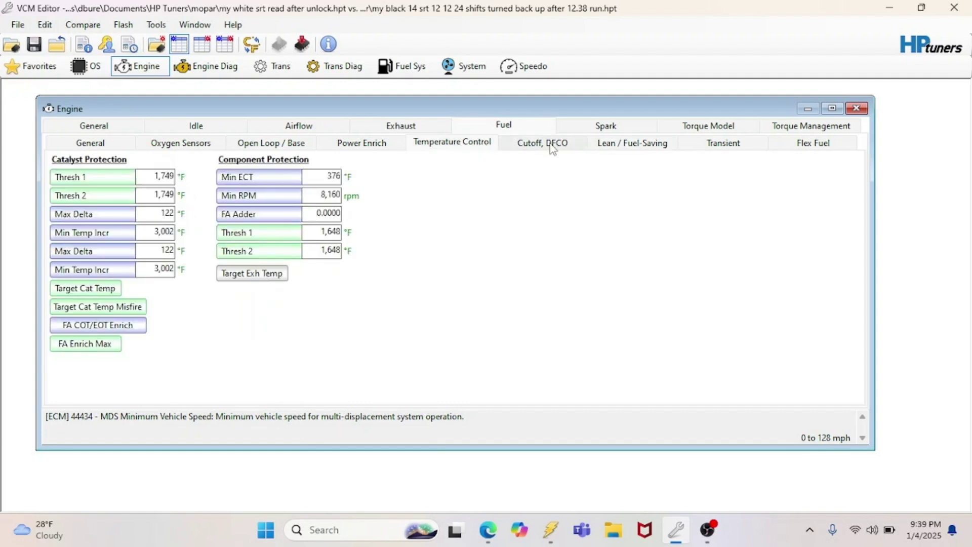
left_click(582, 129)
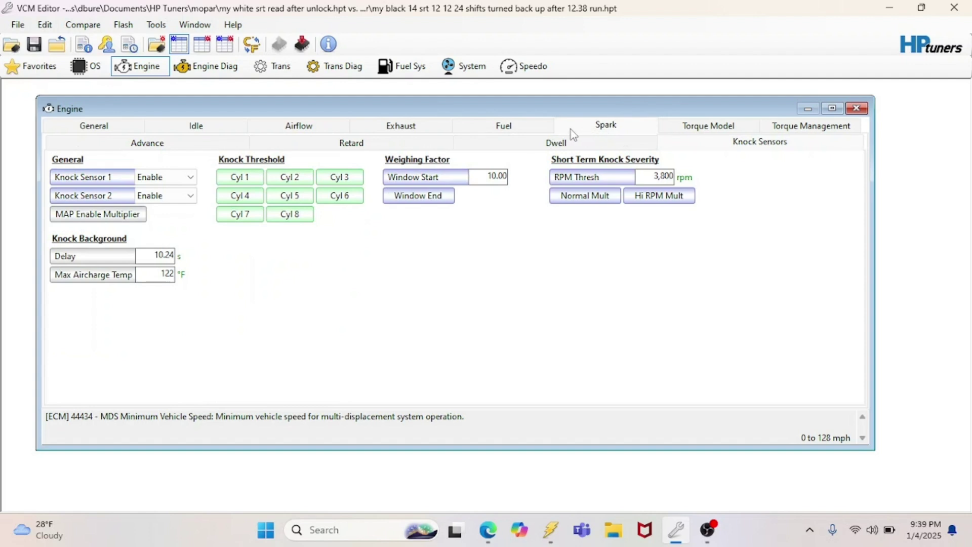
left_click(531, 130)
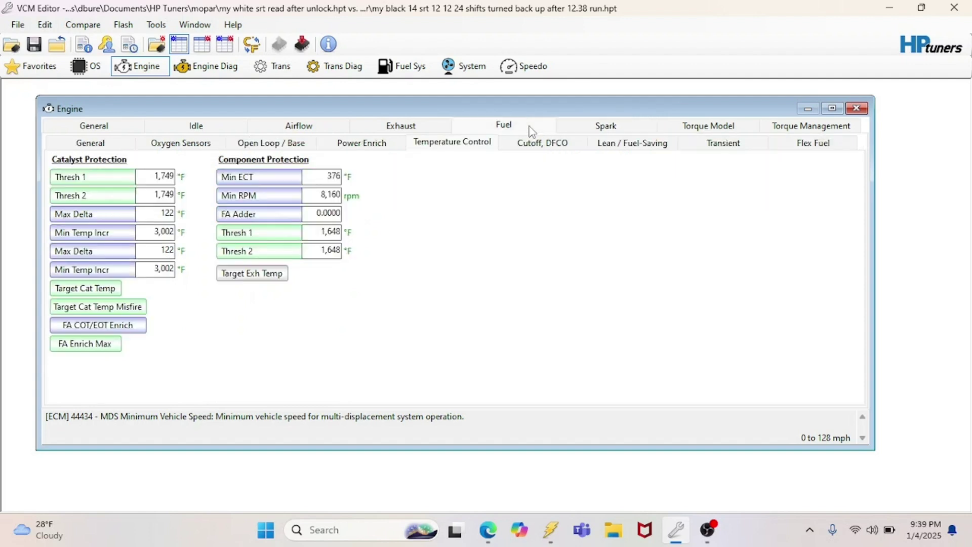
left_click(358, 146)
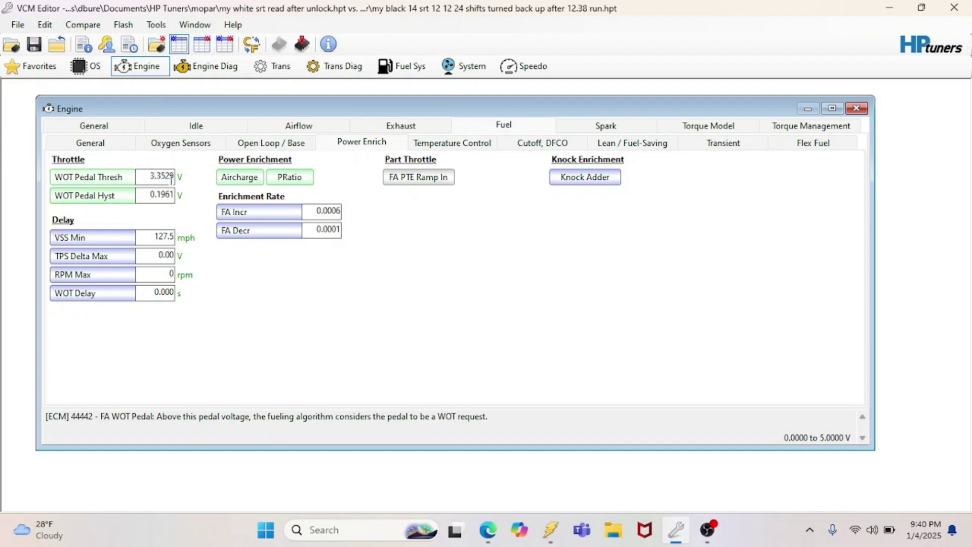
left_click(201, 44)
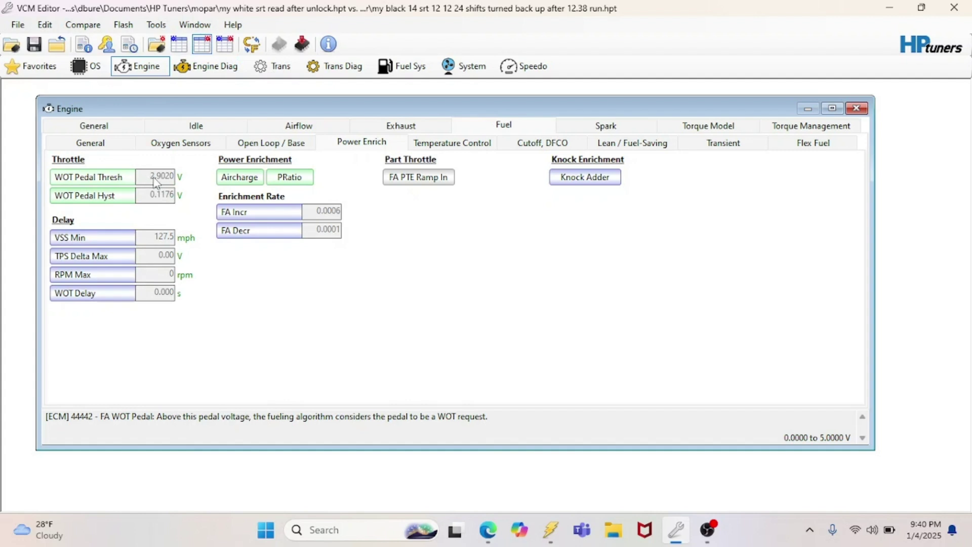
left_click(179, 44)
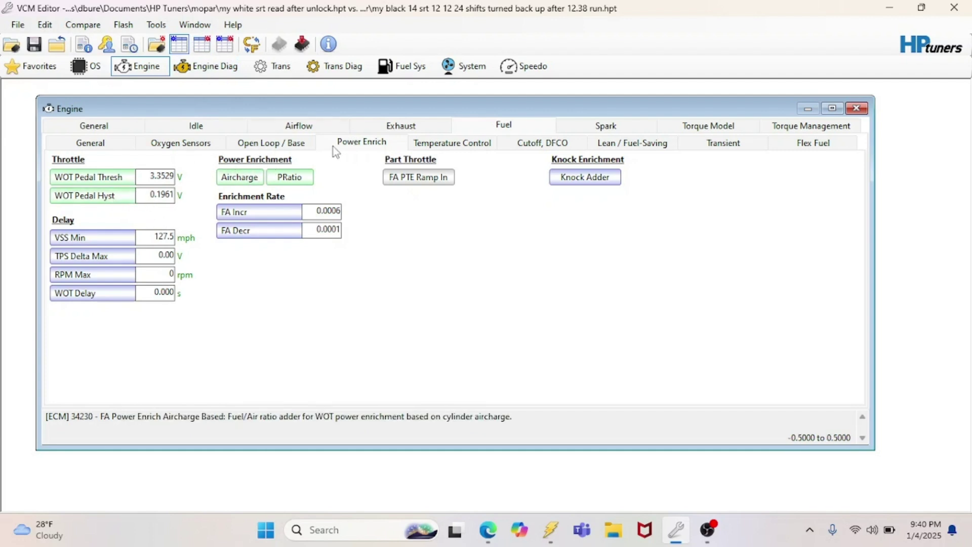
- Close the Aircharge table and inspect the VE Bank 1 table under Airflow Speed Density
left_click(248, 181)
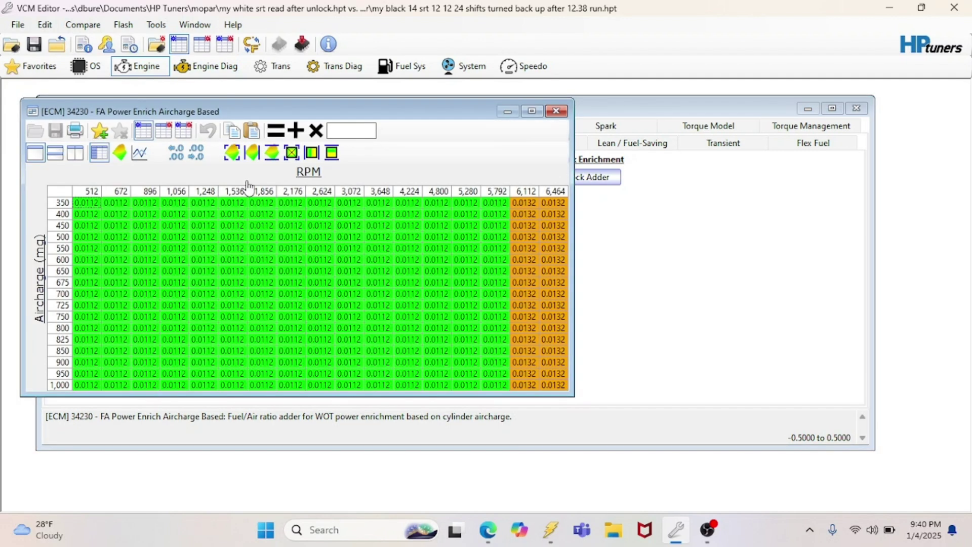
left_click(556, 111)
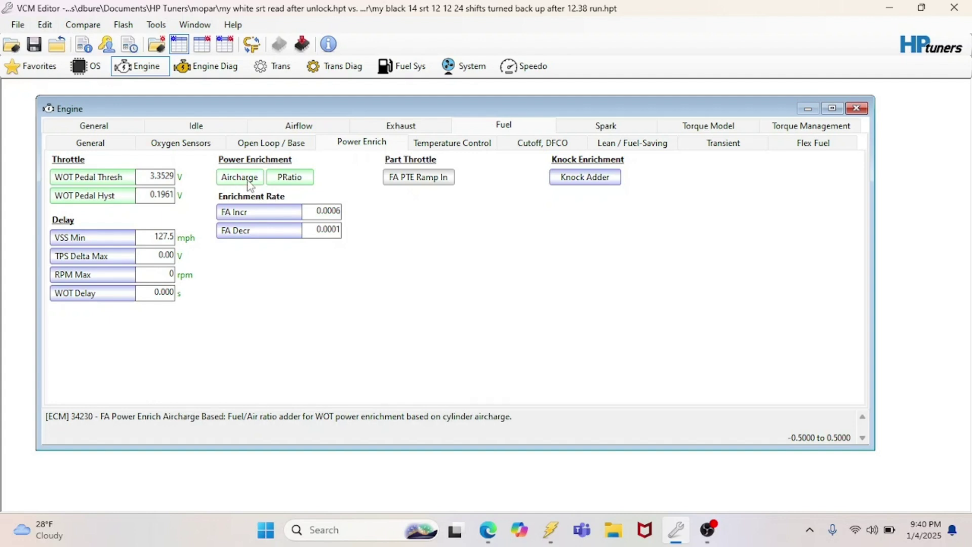
left_click(299, 126)
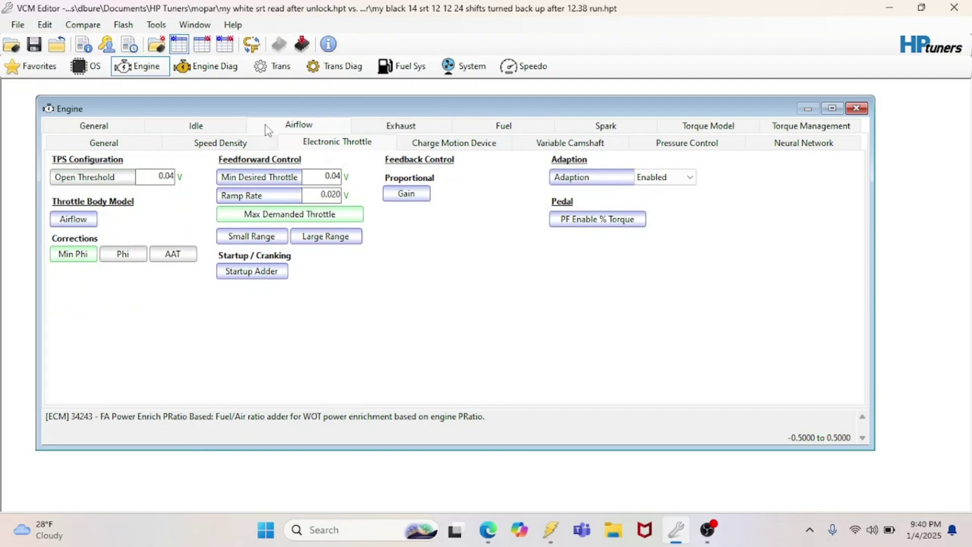
left_click(215, 144)
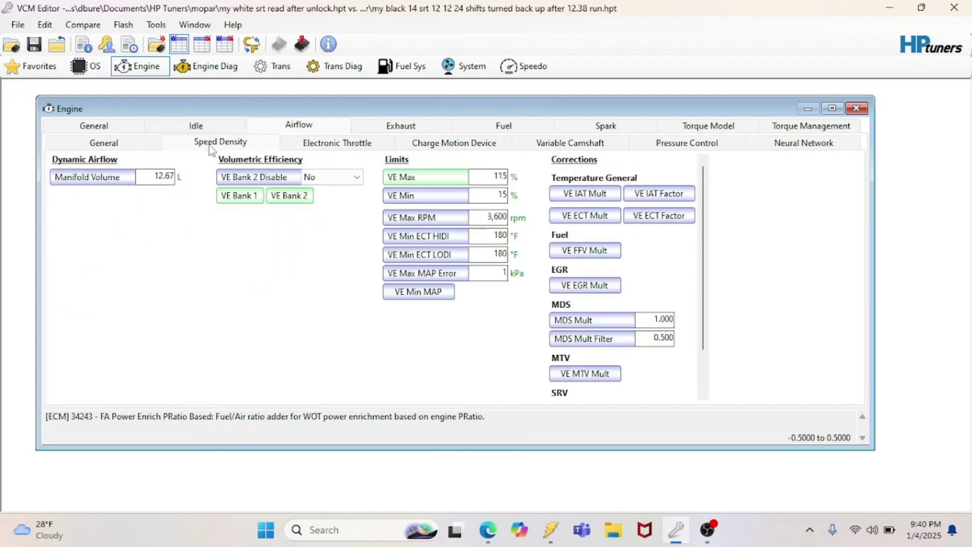
left_click(244, 197)
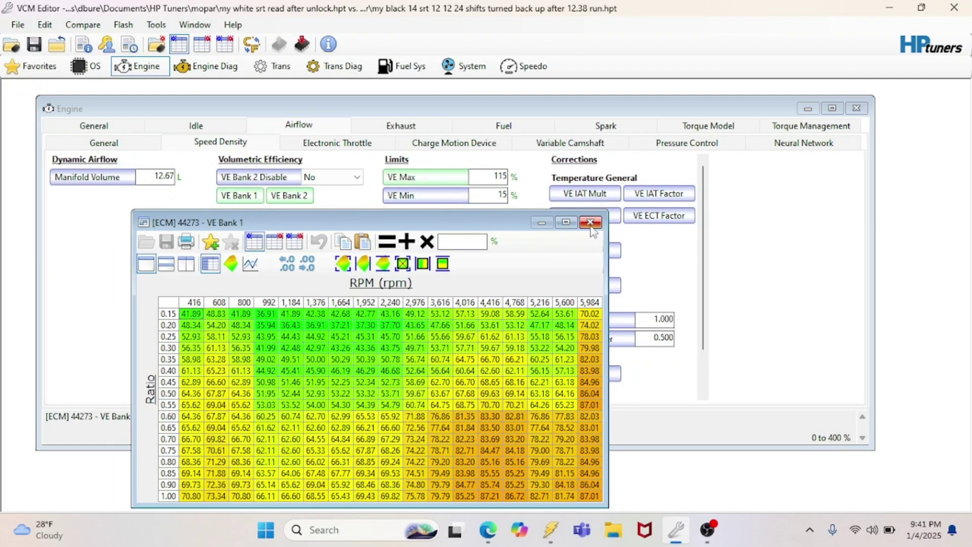
left_click(590, 225)
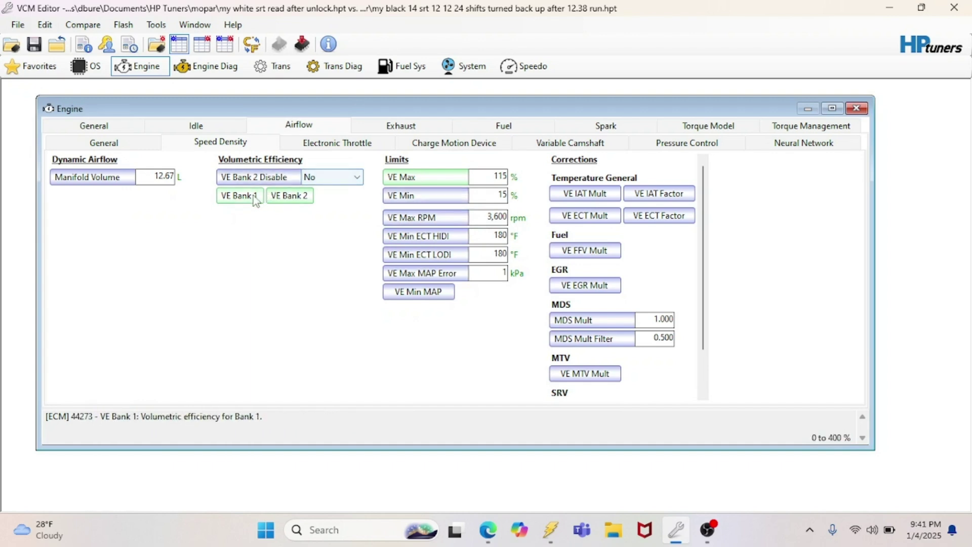
left_click(253, 195)
left_click(590, 226)
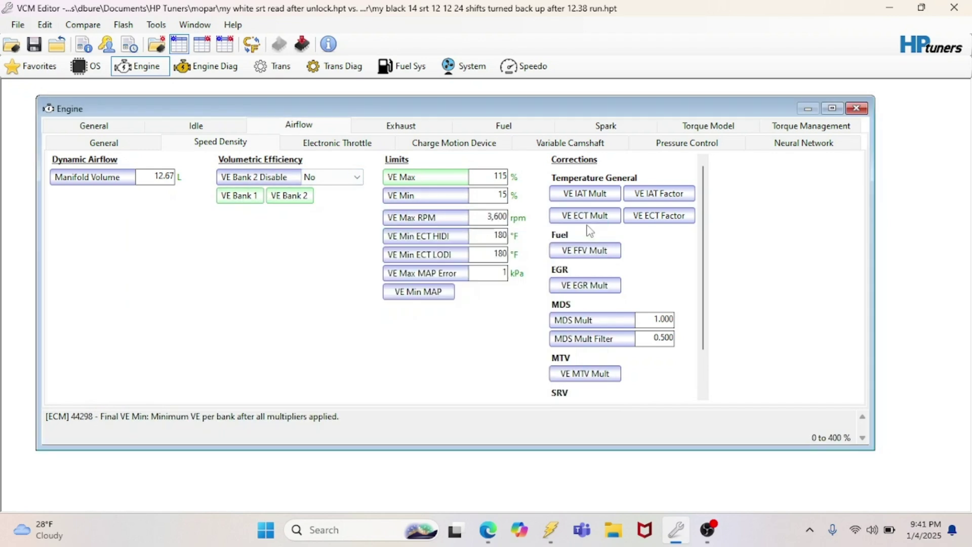
- Check the Neural Network and Electronic Throttle settings, ending back on Speed Density
left_click(805, 143)
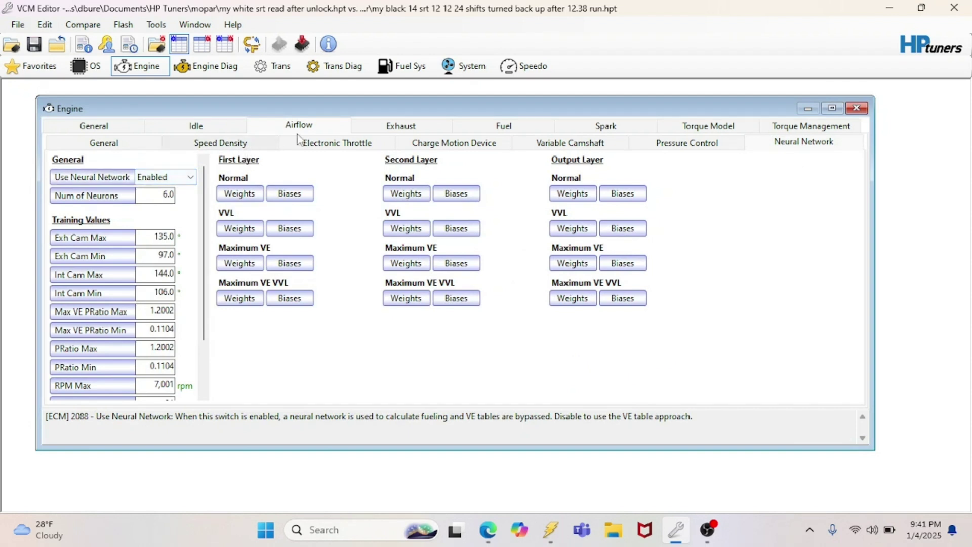
left_click(246, 144)
left_click(286, 145)
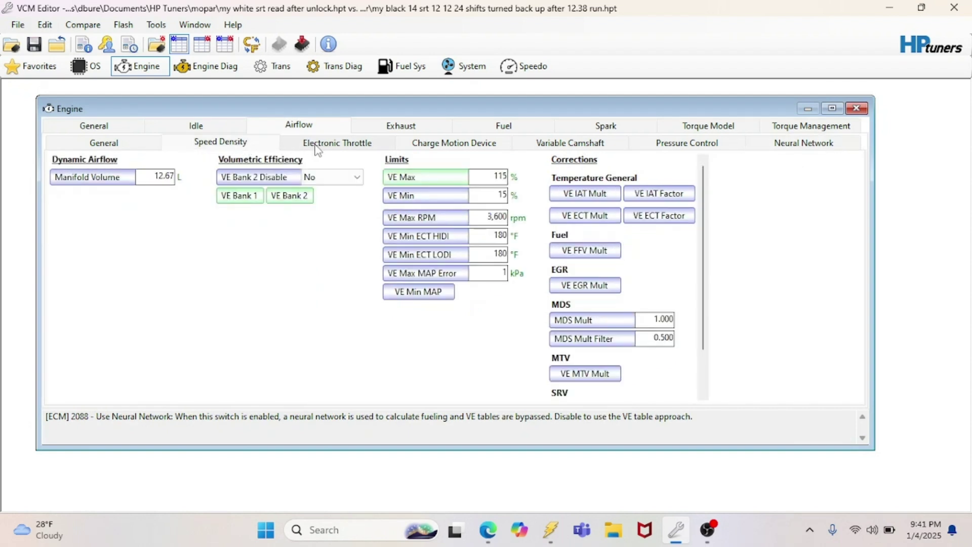
left_click(244, 146)
left_click(326, 151)
left_click(239, 145)
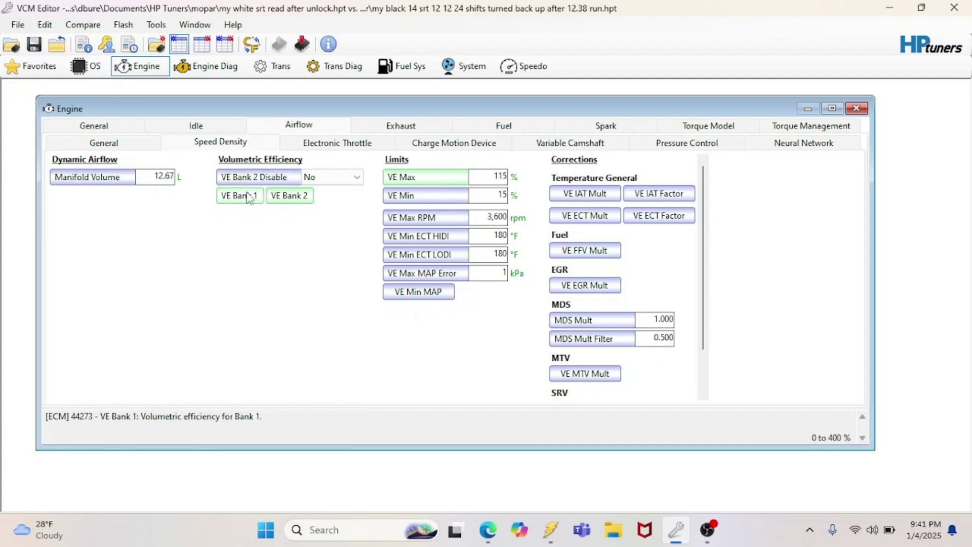
- Compare the Aircharge power enrichment table against the compare file, then return to Airflow Speed Density
left_click(507, 127)
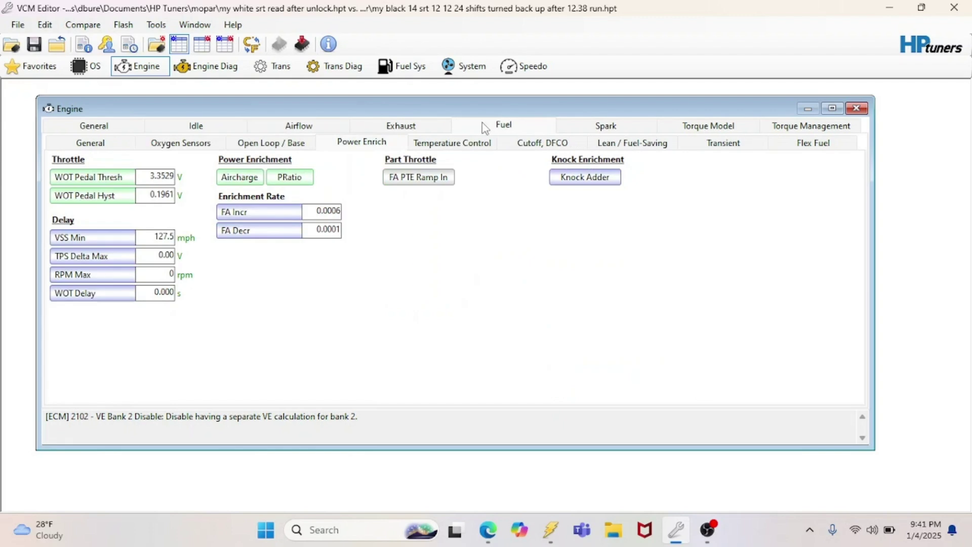
left_click(251, 184)
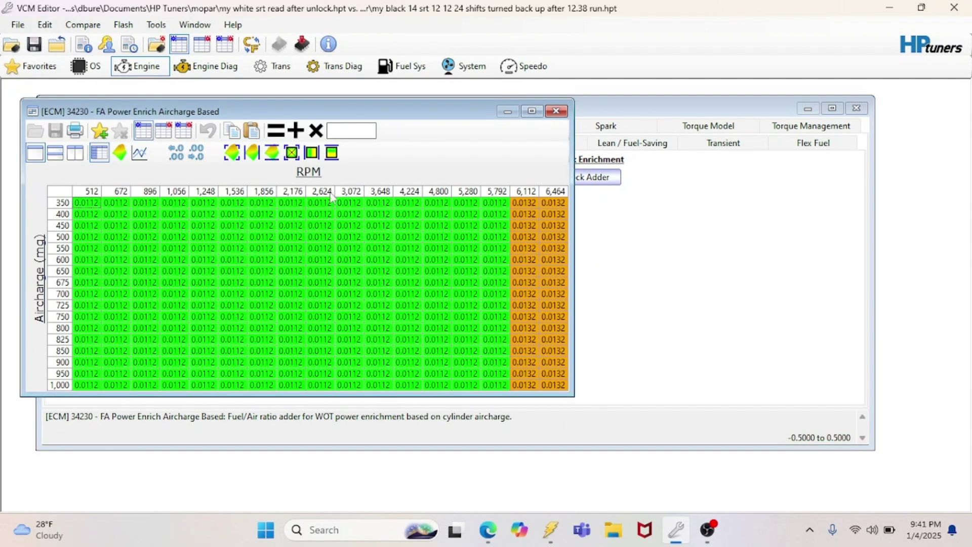
left_click(163, 131)
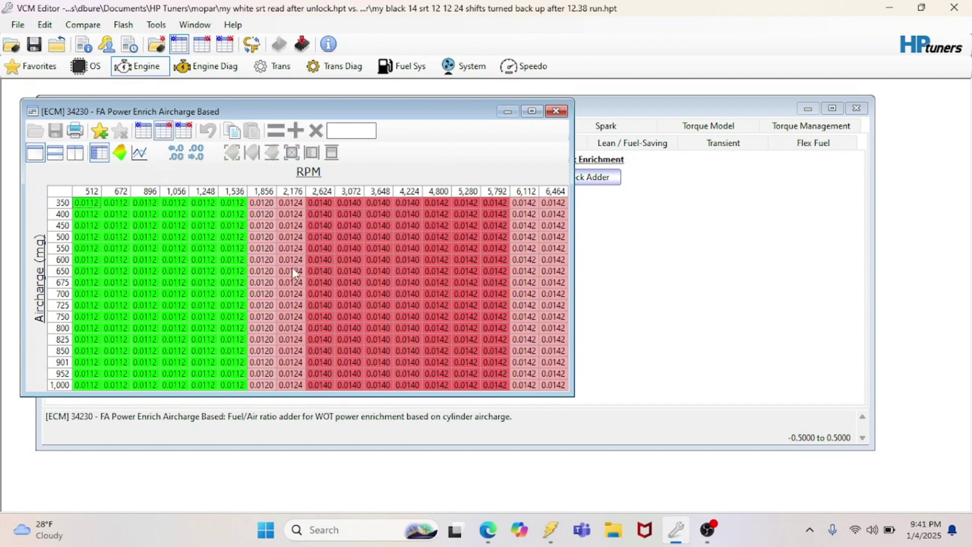
left_click(556, 111)
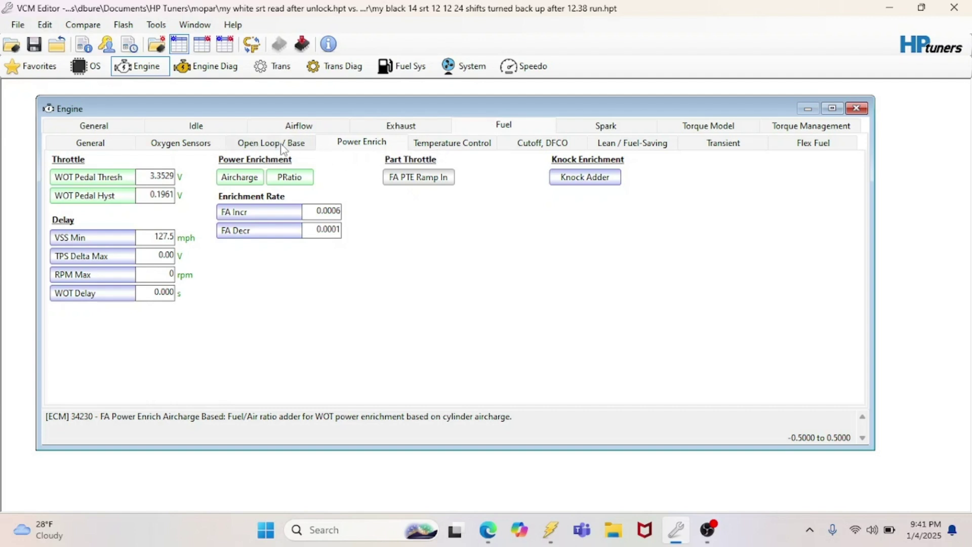
left_click(291, 125)
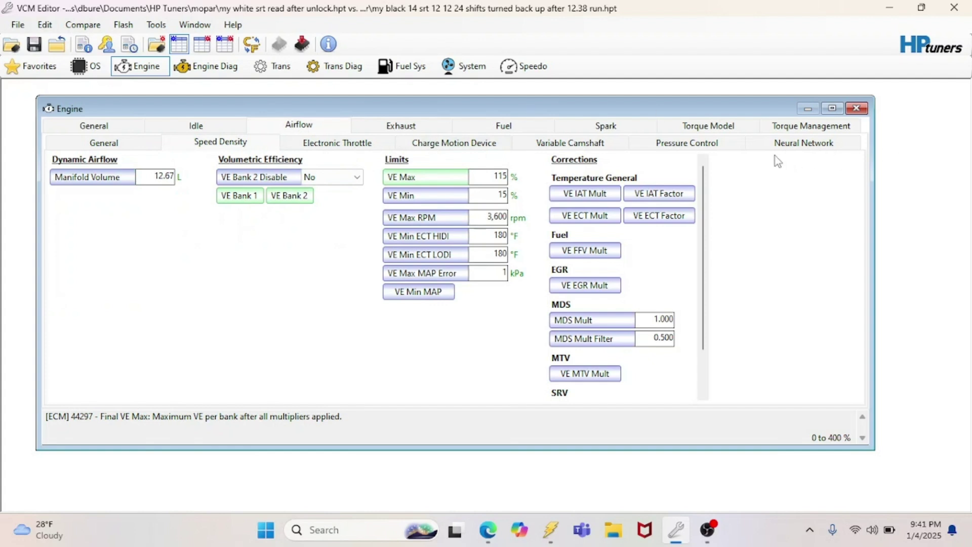
left_click(812, 131)
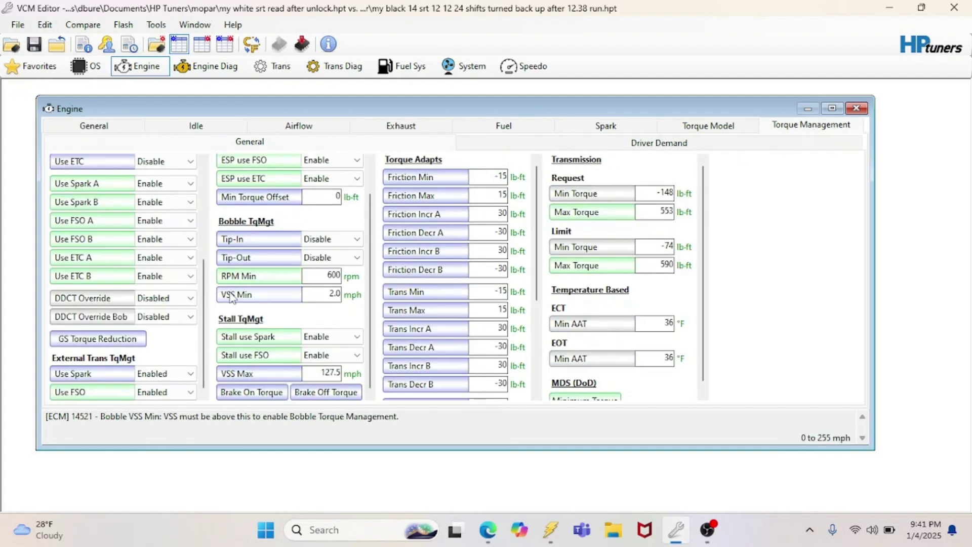
left_click_drag(204, 339, 215, 246)
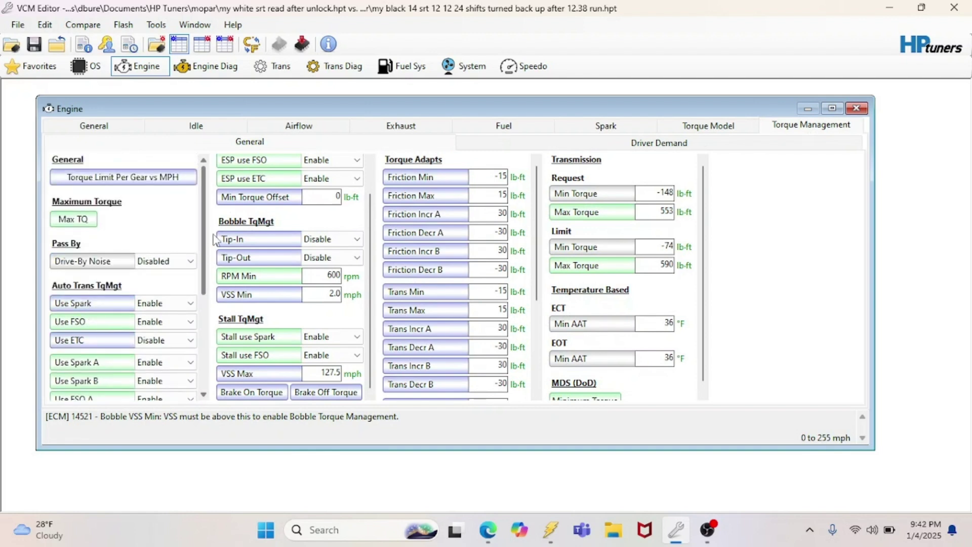
scroll(132, 232, "down", 3)
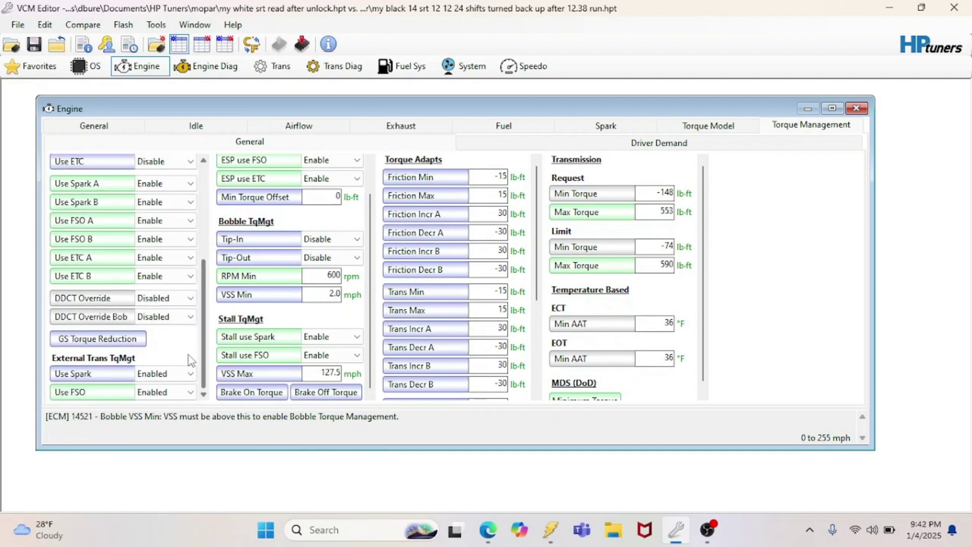
scroll(133, 232, "up", 3)
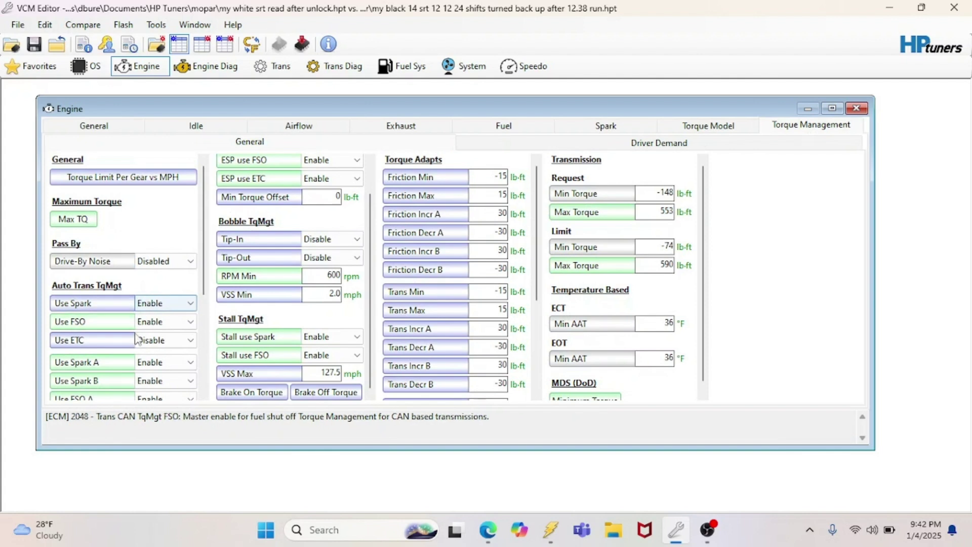
left_click(82, 222)
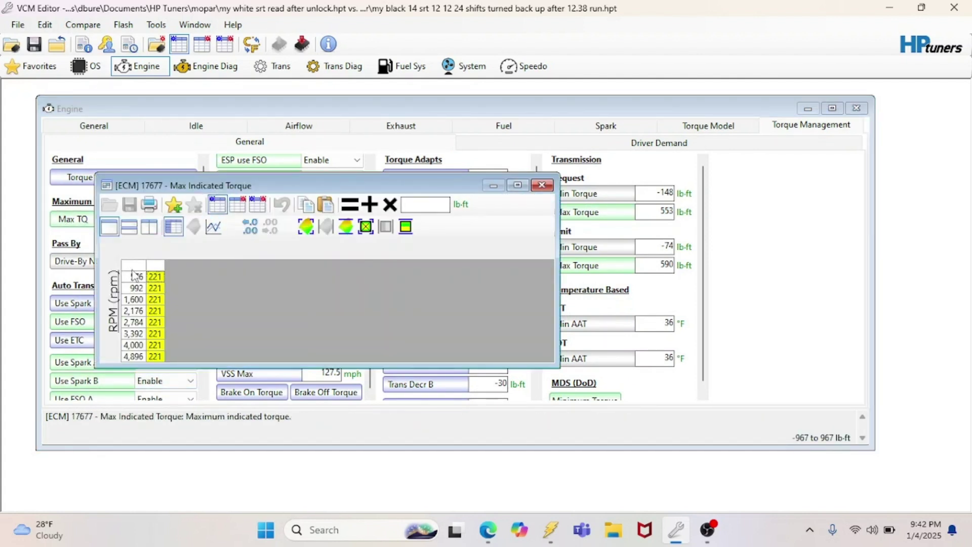
left_click(237, 204)
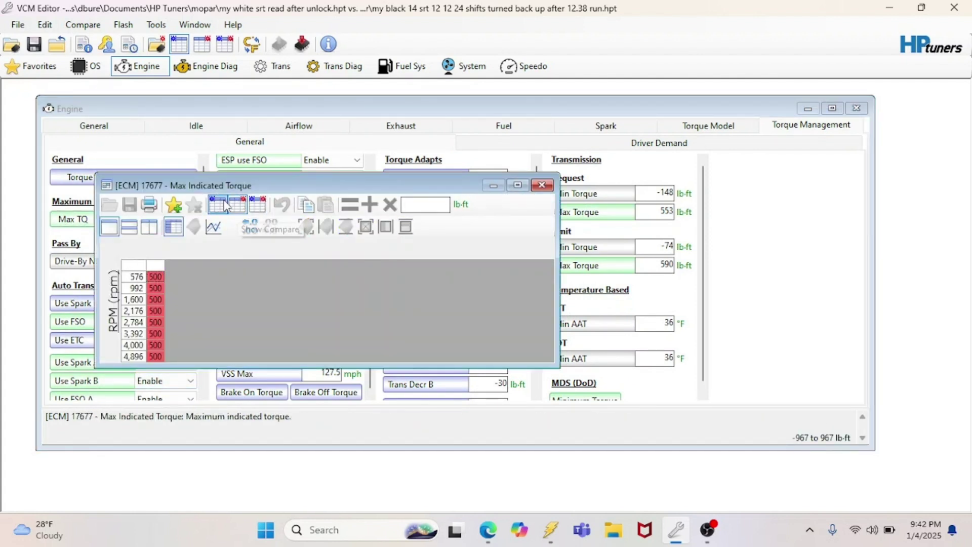
left_click(543, 187)
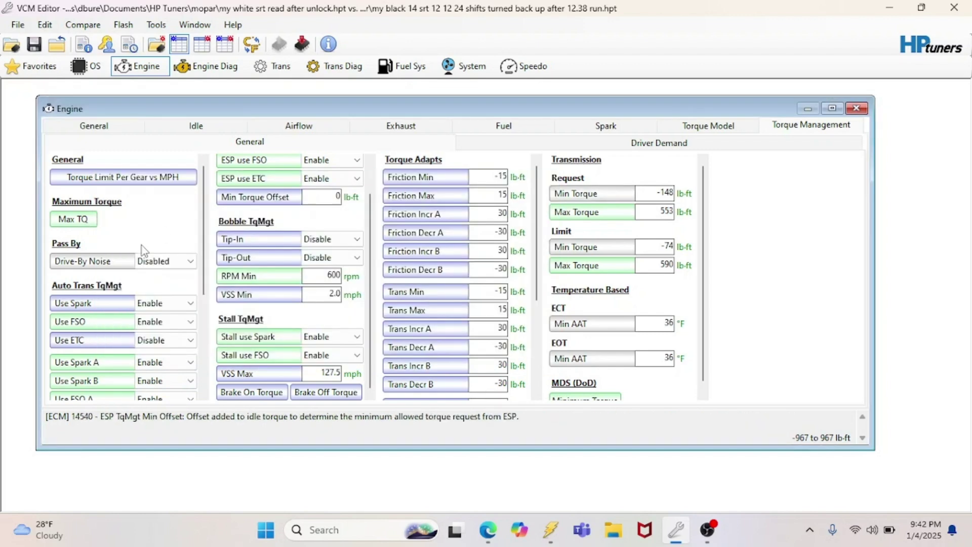
left_click(76, 220)
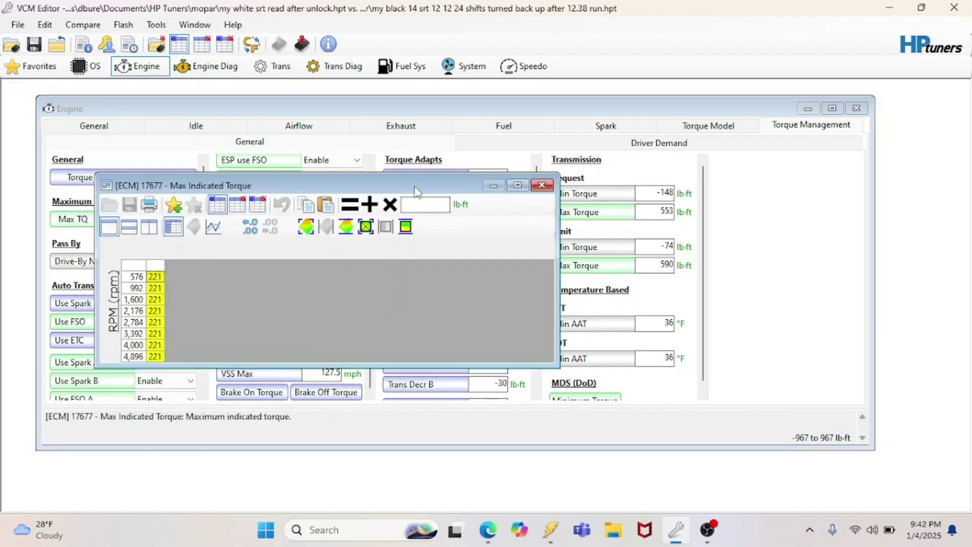
left_click(237, 204)
left_click(542, 186)
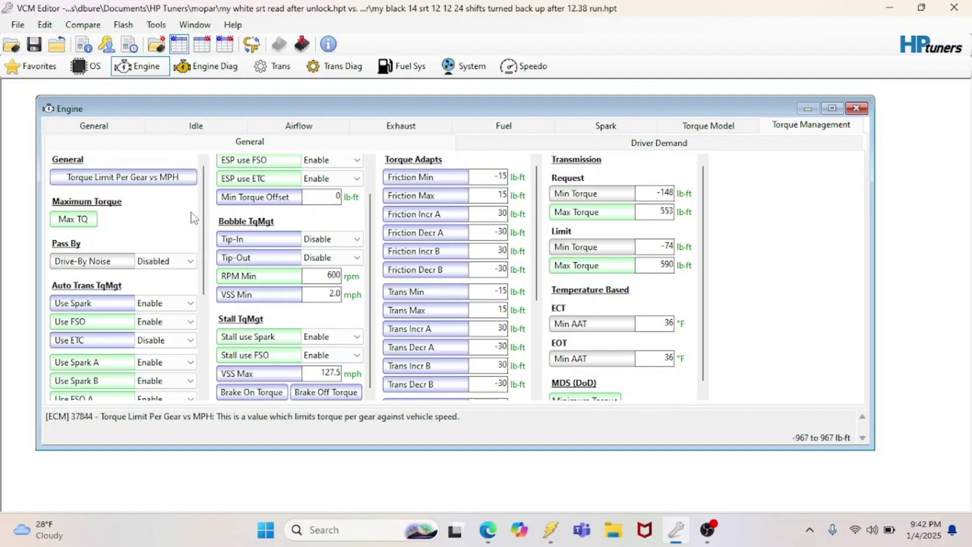
left_click(207, 186)
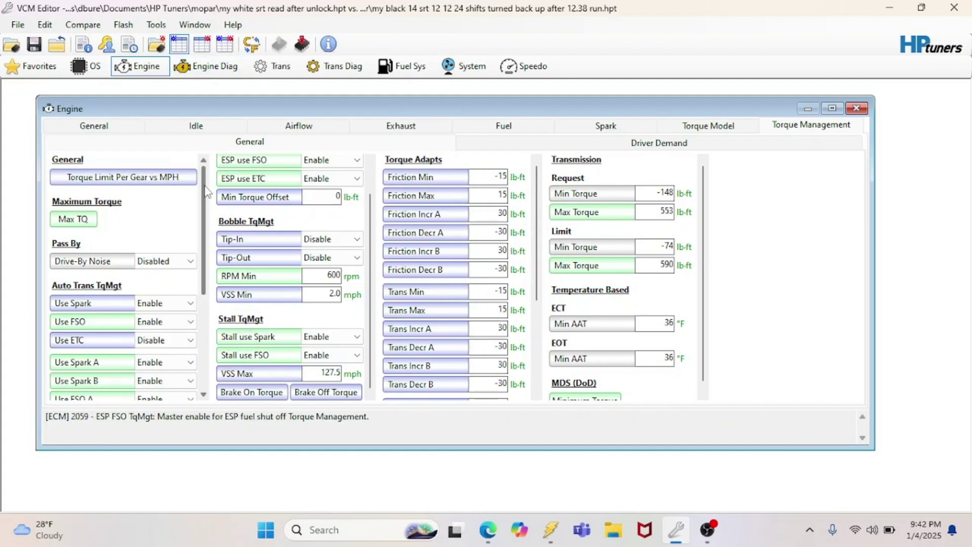
scroll(205, 190, "down", 5)
scroll(205, 190, "up", 5)
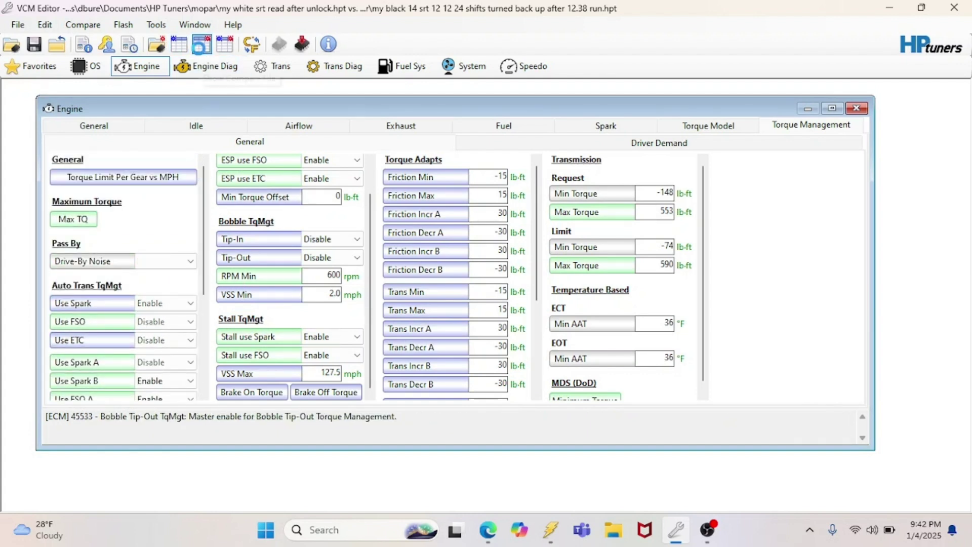
- Display the compare file's Torque Management General values, including the 650 lb-ft torque limits
left_click(202, 44)
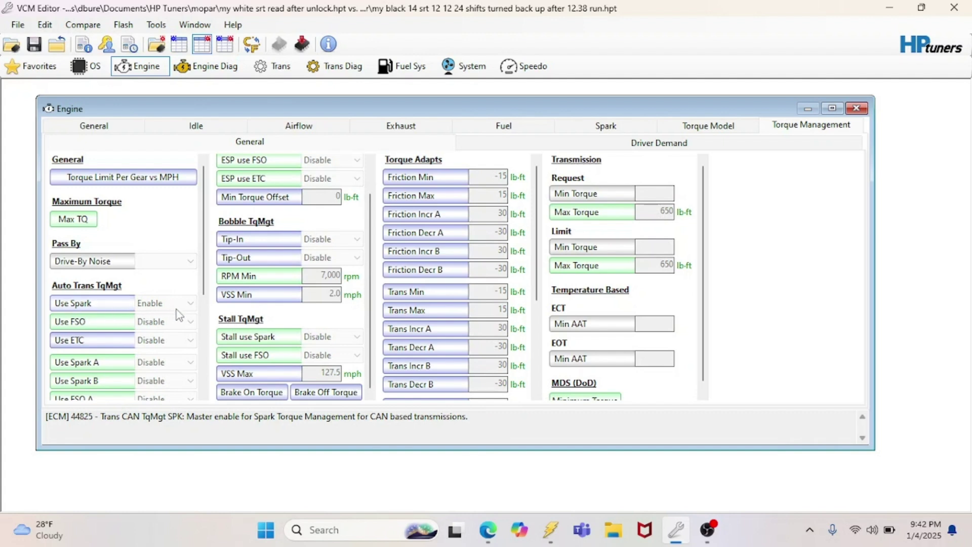
left_click_drag(202, 259, 200, 371)
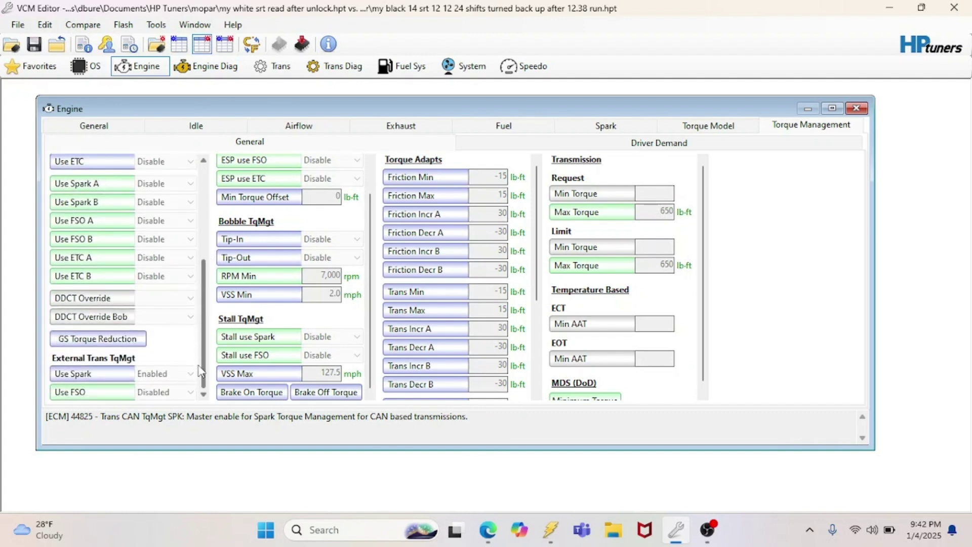
scroll(208, 355, "up", 5)
scroll(209, 354, "down", 5)
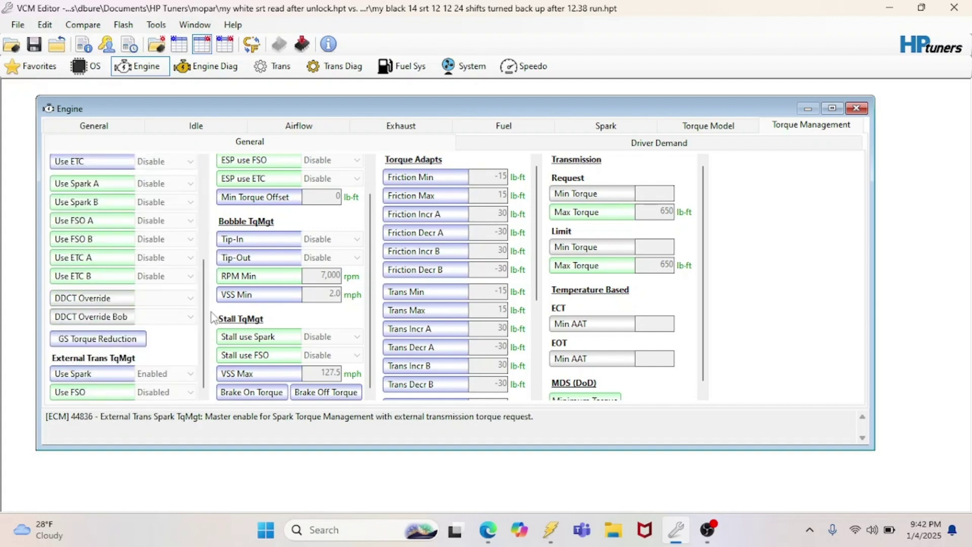
scroll(212, 241, "up", 3)
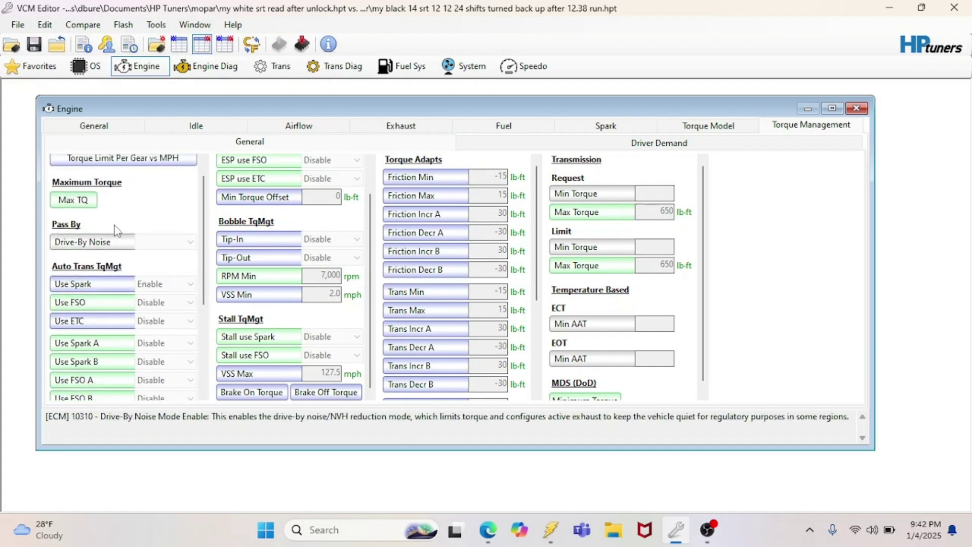
scroll(319, 228, "up", 2)
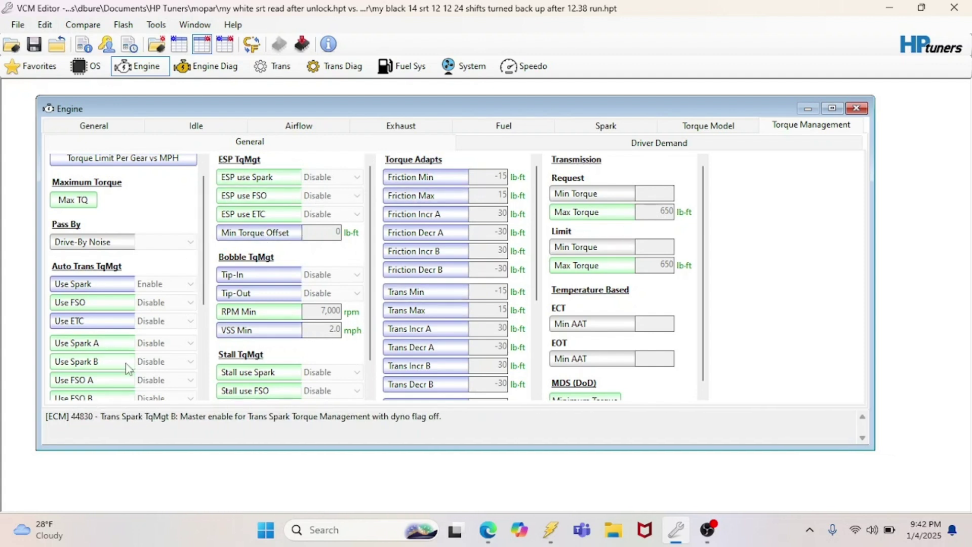
mouse_move(209, 220)
left_mouse_down()
mouse_move(209, 277)
mouse_move(210, 210)
left_mouse_up()
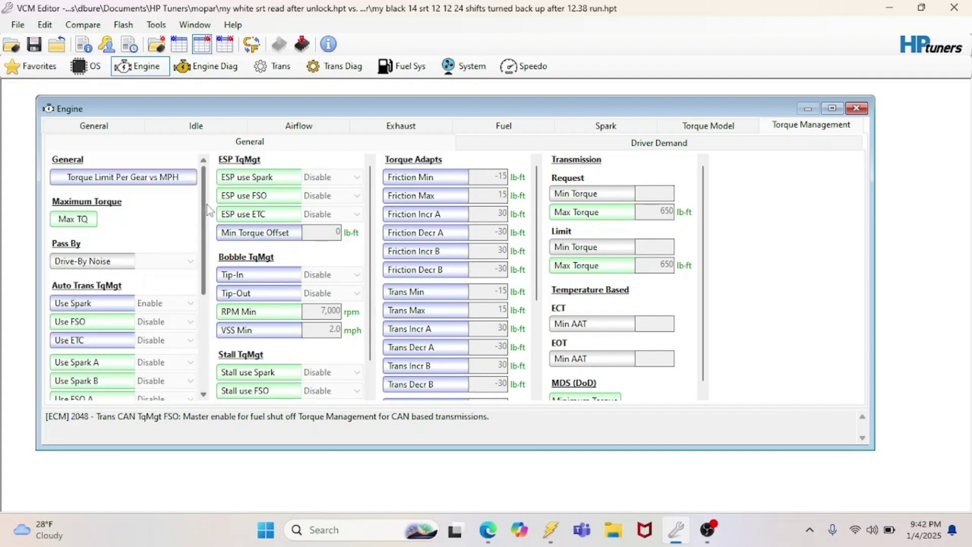
- Open Driver Demand and compare its pedal values, such as Pedal WOT 3.294 V
left_click(540, 145)
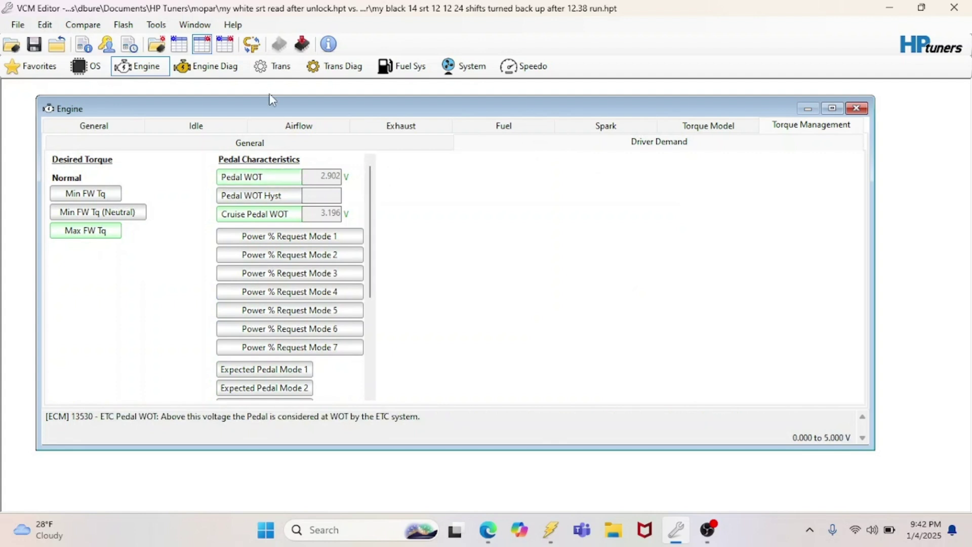
left_click(179, 44)
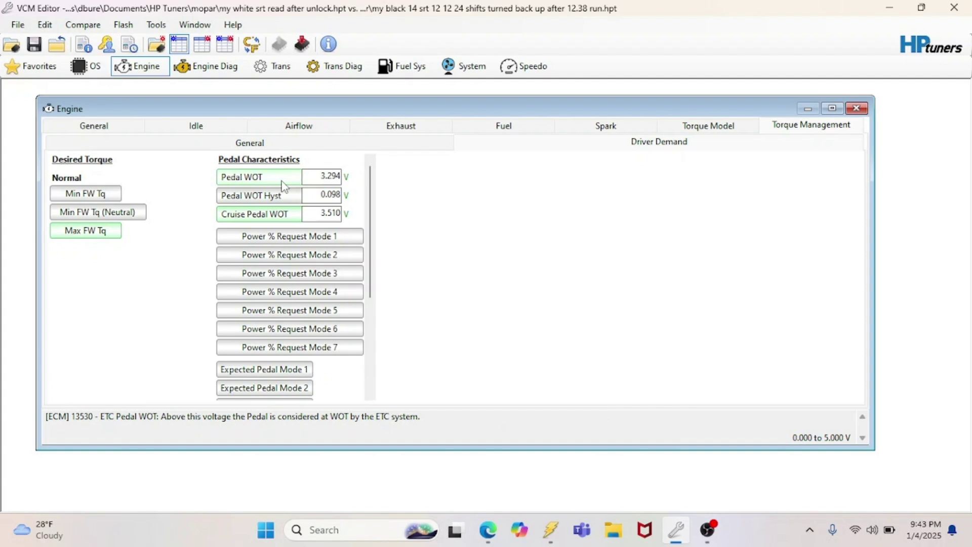
left_click(202, 45)
left_click(181, 46)
- View the Maximum Flywheel Torque table's compare and difference values, then close it
left_click(104, 232)
left_click(219, 189)
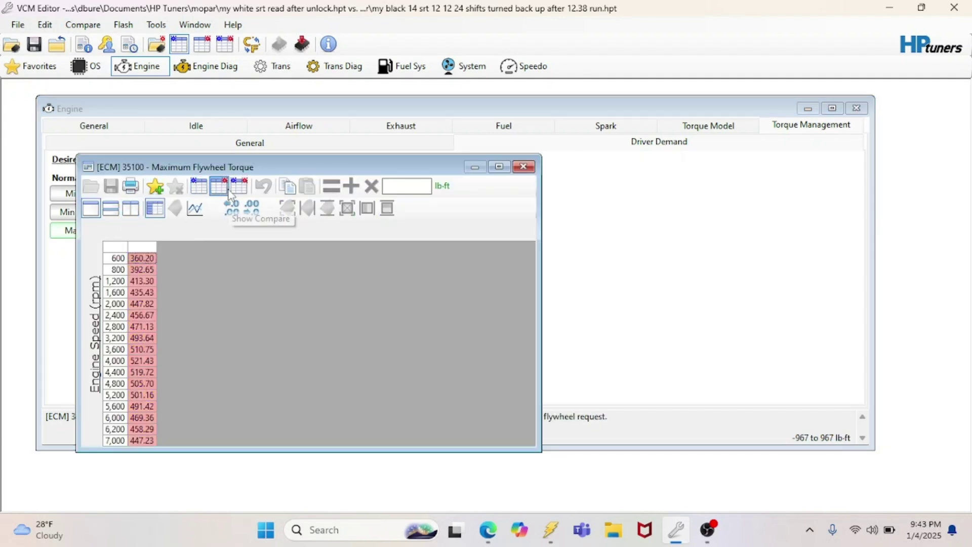
left_click(232, 190)
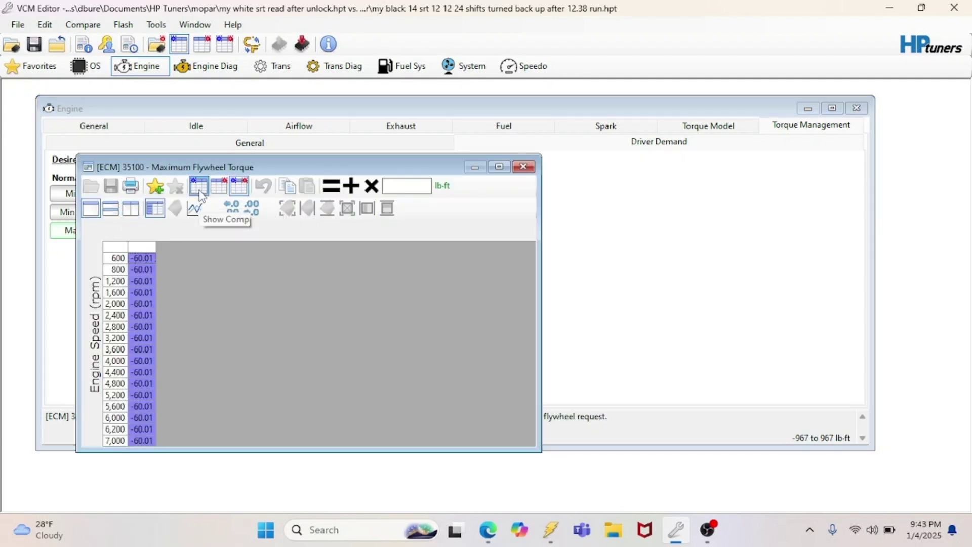
left_click(219, 189)
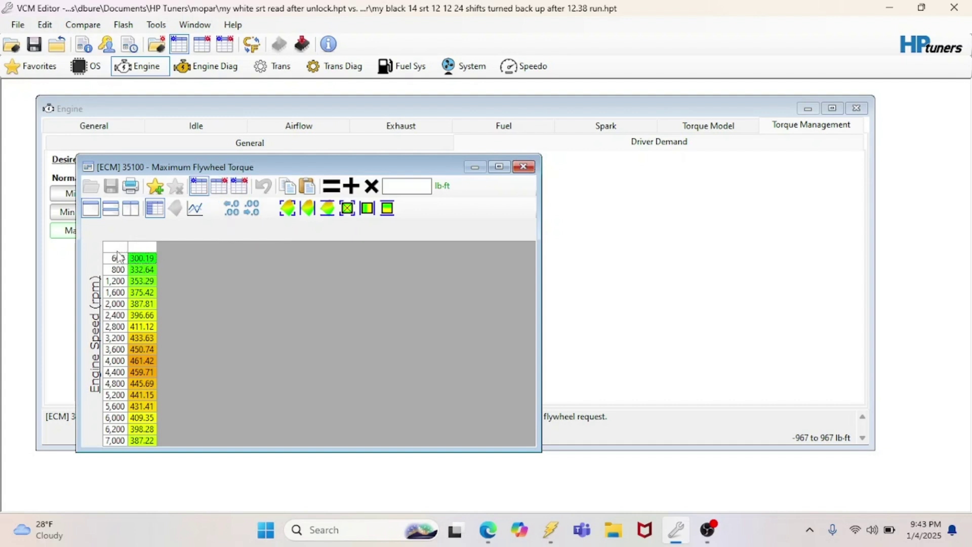
left_click(523, 167)
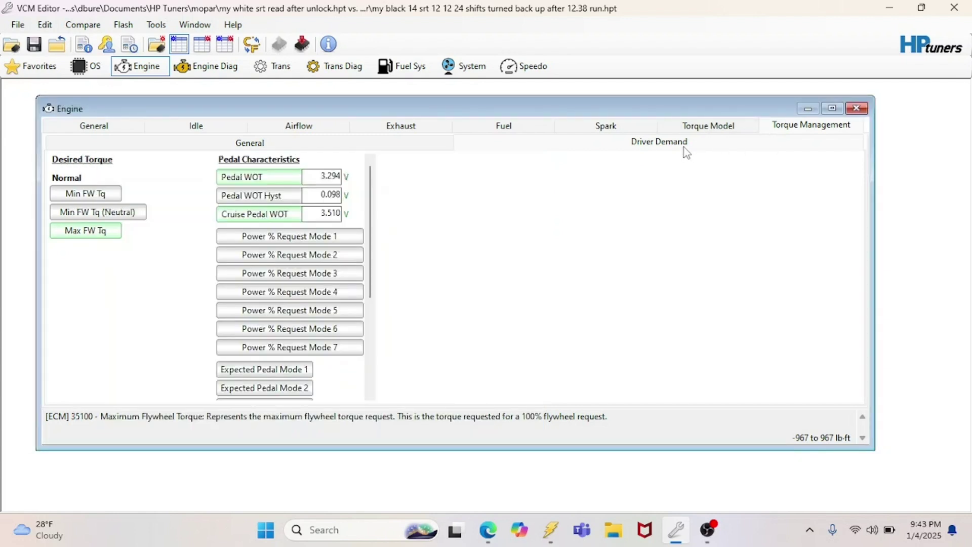
- Return to General torque management, then browse the Spark Advance settings
left_click(333, 146)
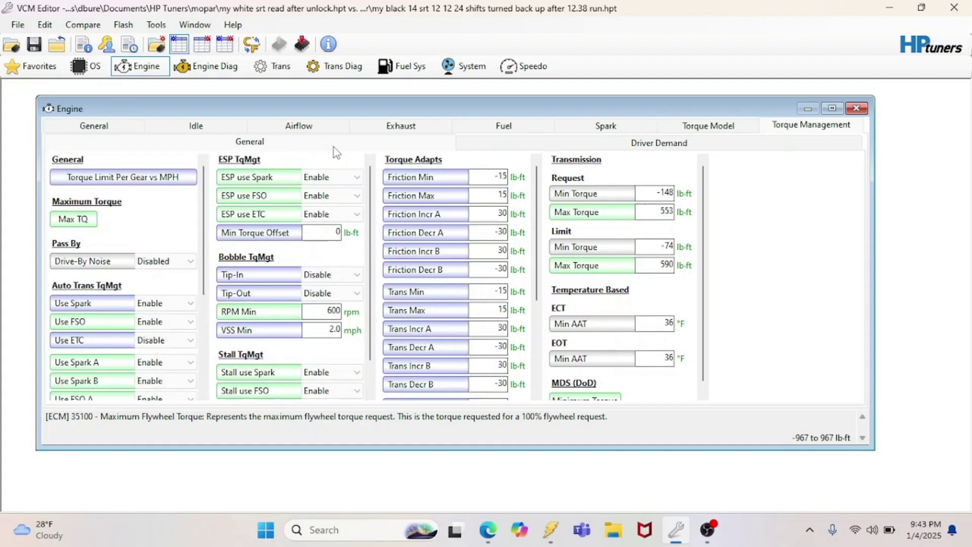
left_click(562, 128)
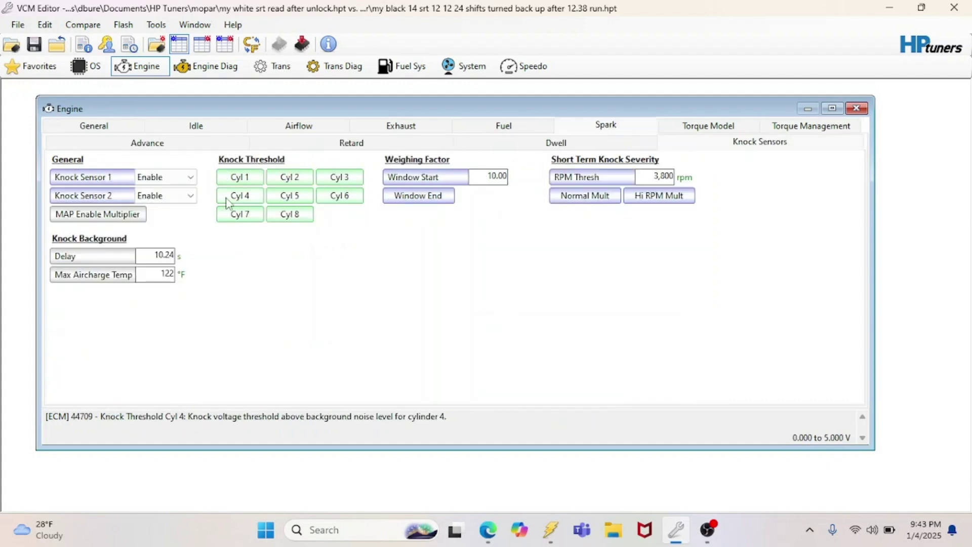
left_click(198, 139)
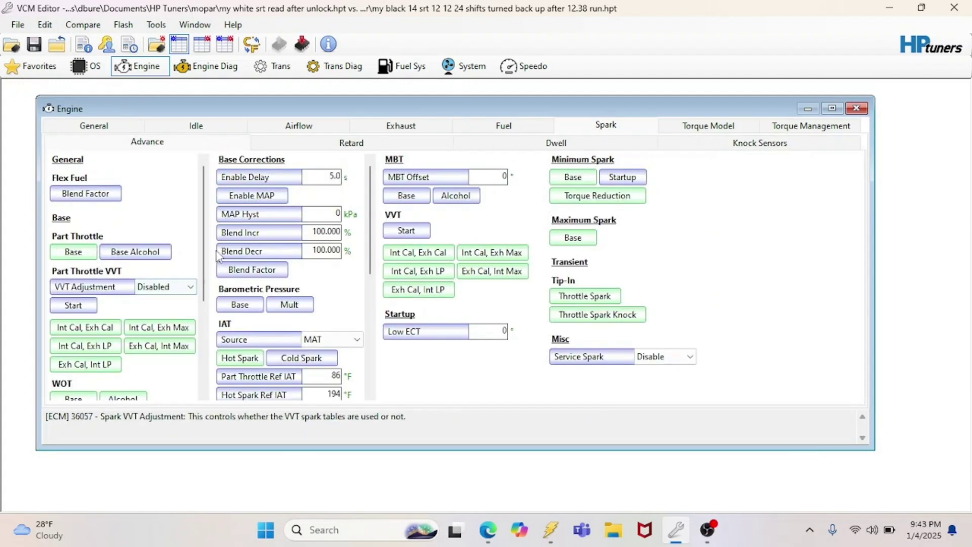
scroll(198, 281, "down", 3)
scroll(198, 281, "down", 5)
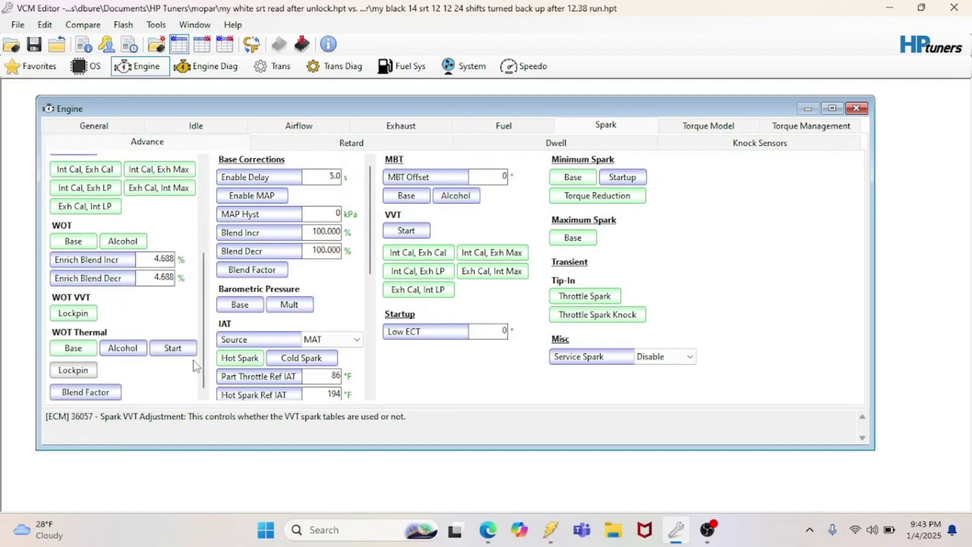
scroll(206, 380, "up", 1)
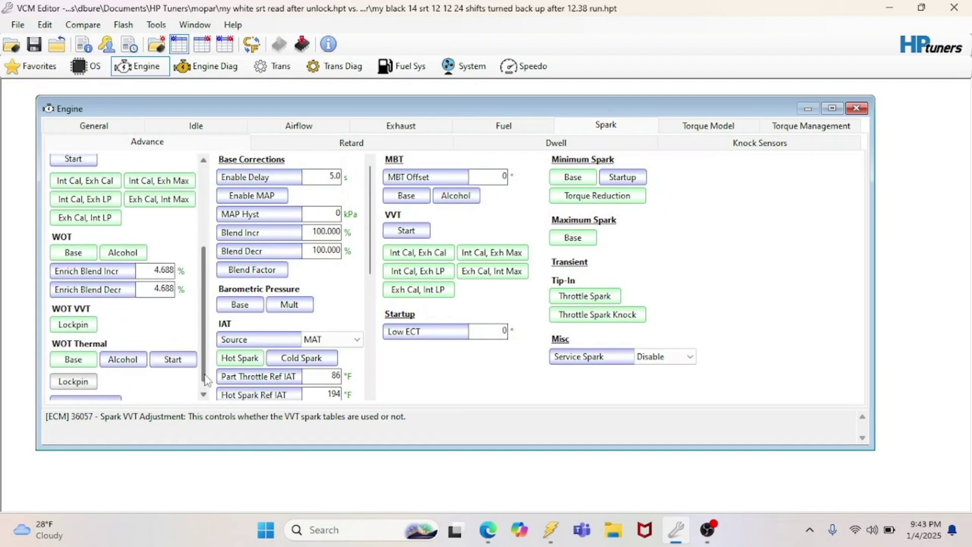
- Inspect the Thermal Spark WOT table, check Spark Retard, and return to Fuel settings
left_click(76, 363)
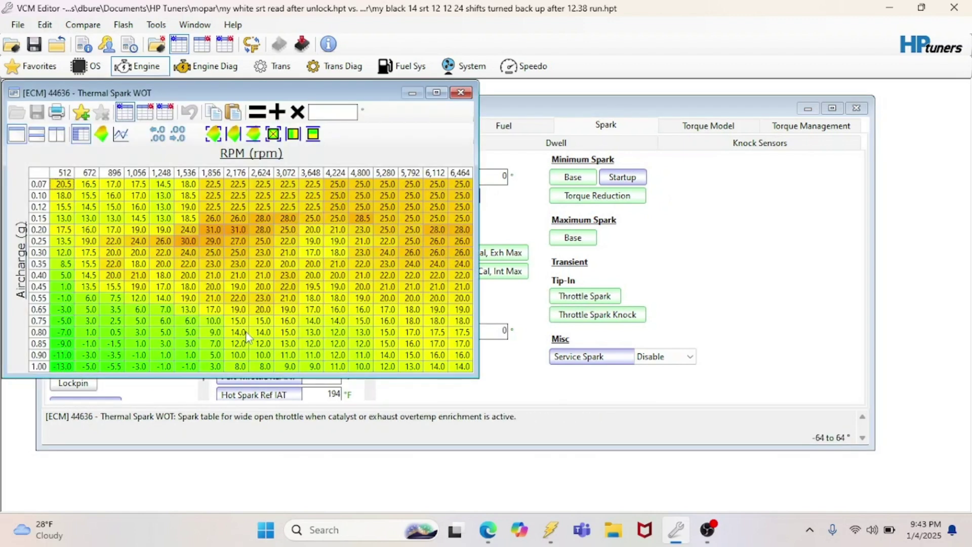
left_click(461, 94)
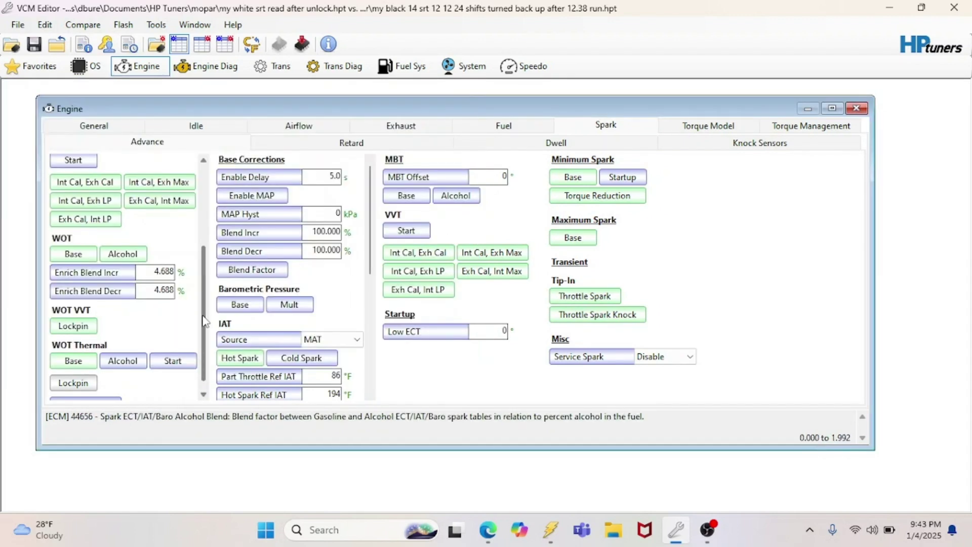
left_click_drag(205, 321, 204, 241)
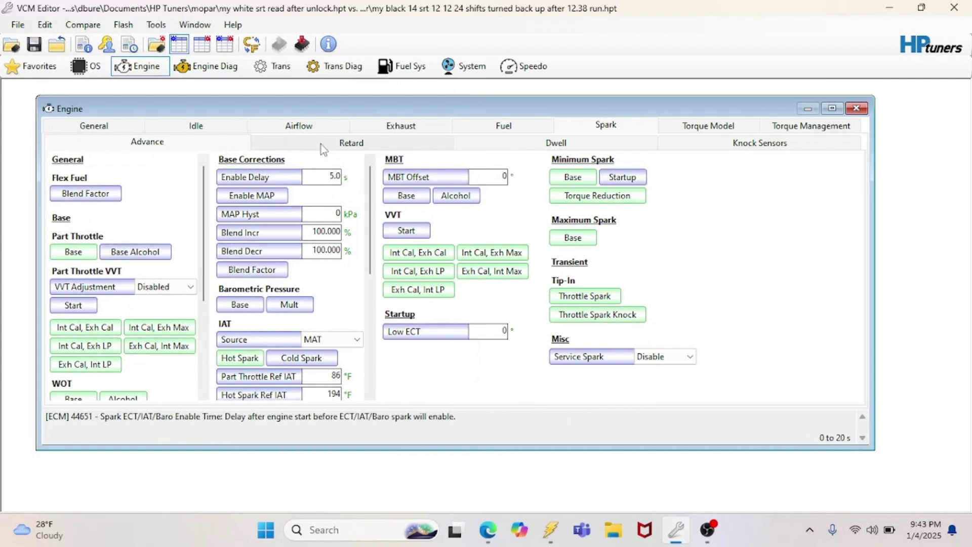
left_click(341, 147)
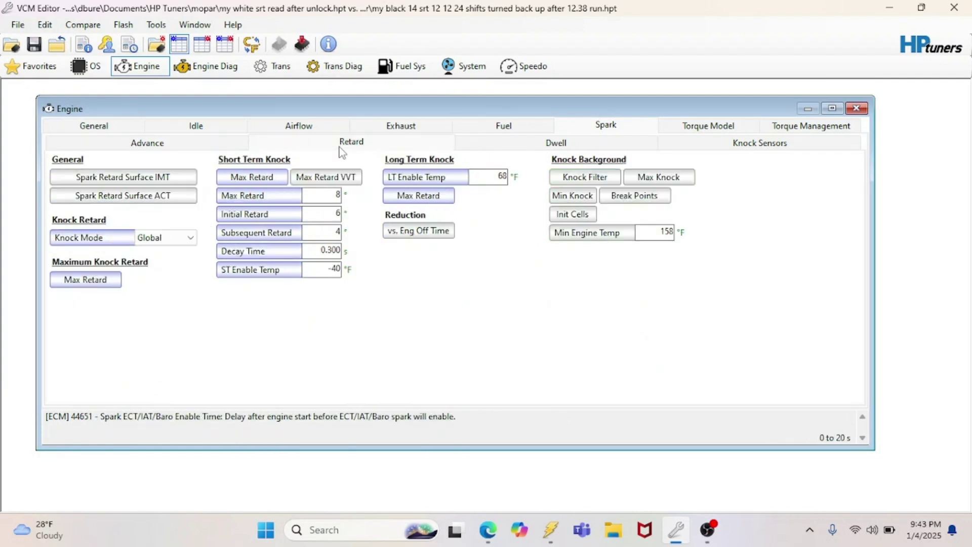
left_click(504, 129)
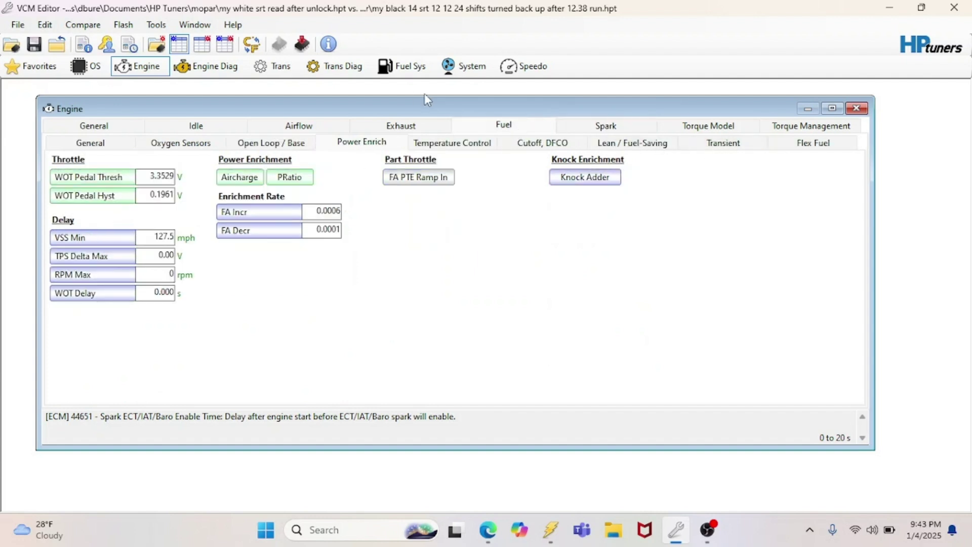
left_click(464, 67)
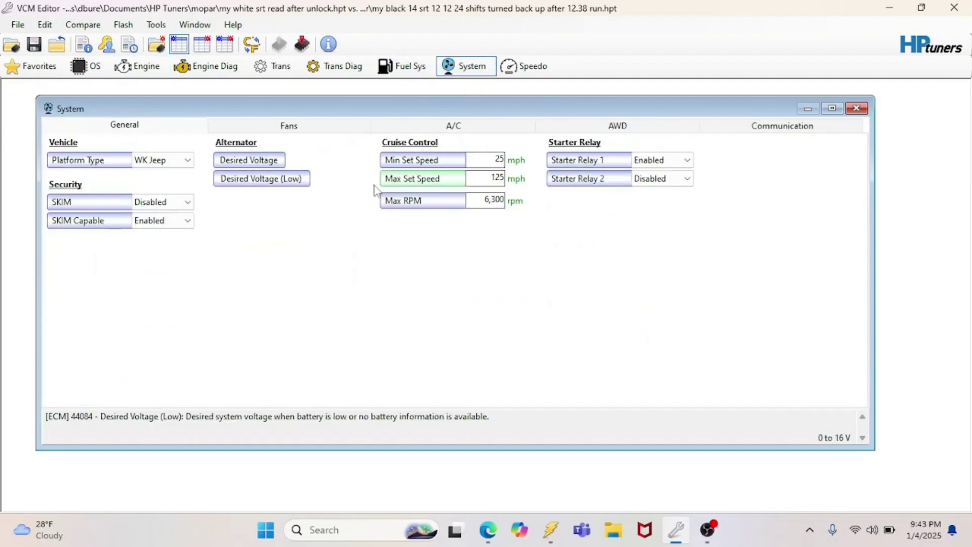
left_click(296, 127)
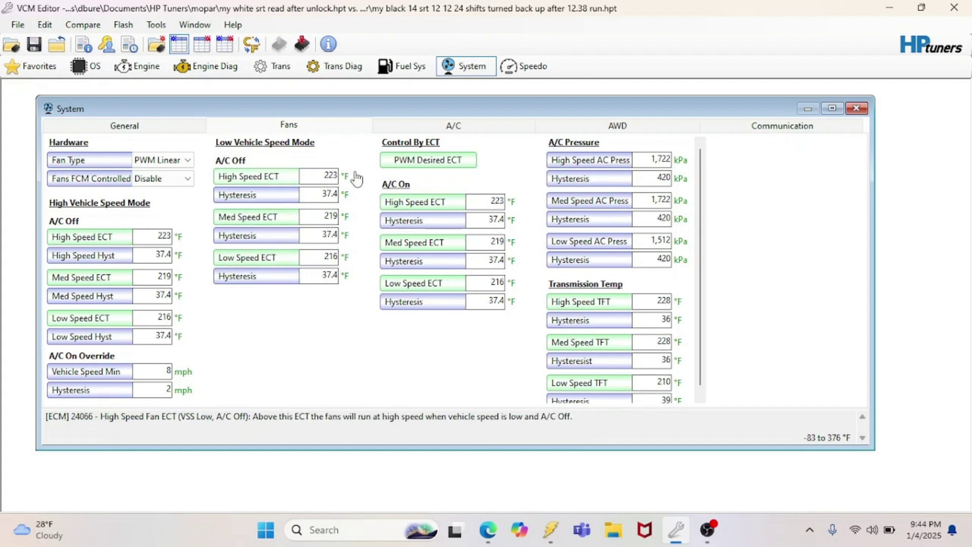
left_click(202, 44)
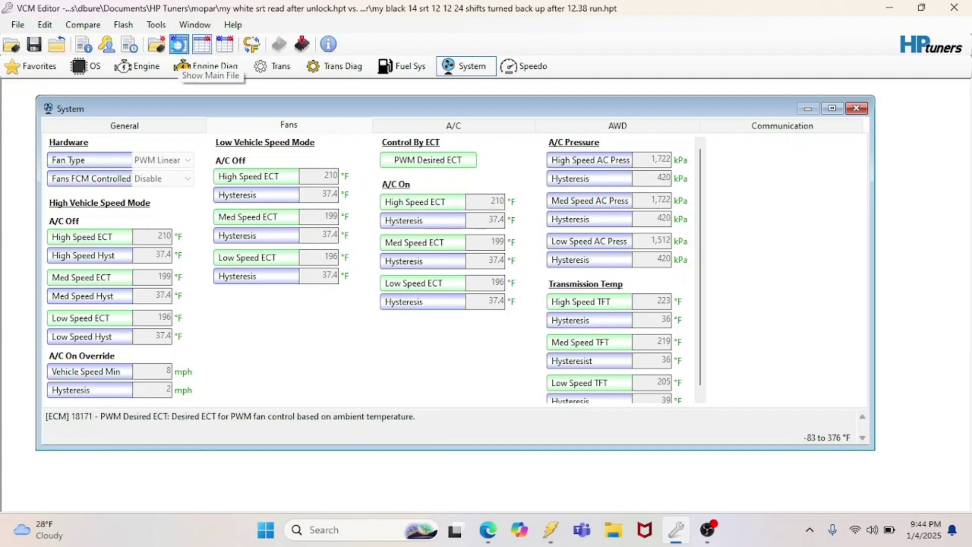
left_click(180, 46)
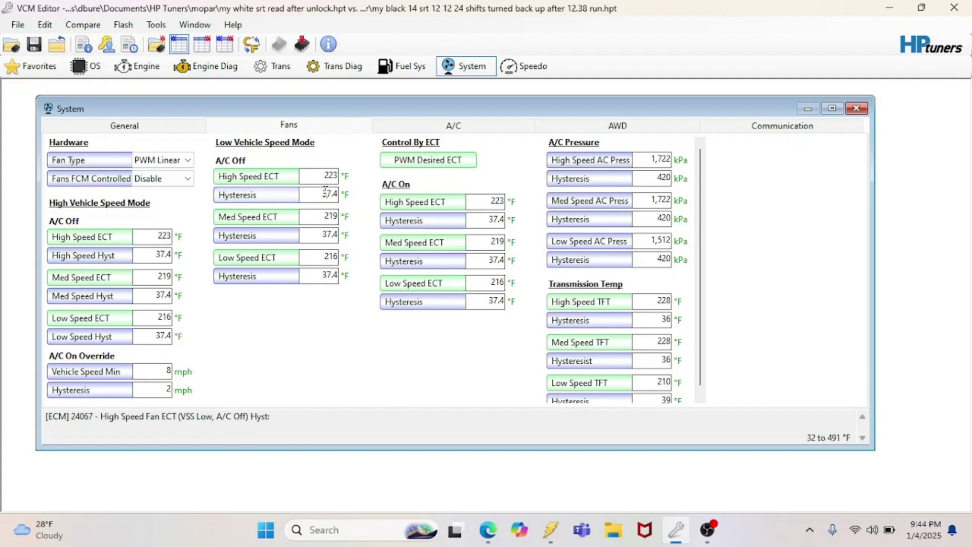
left_click(142, 127)
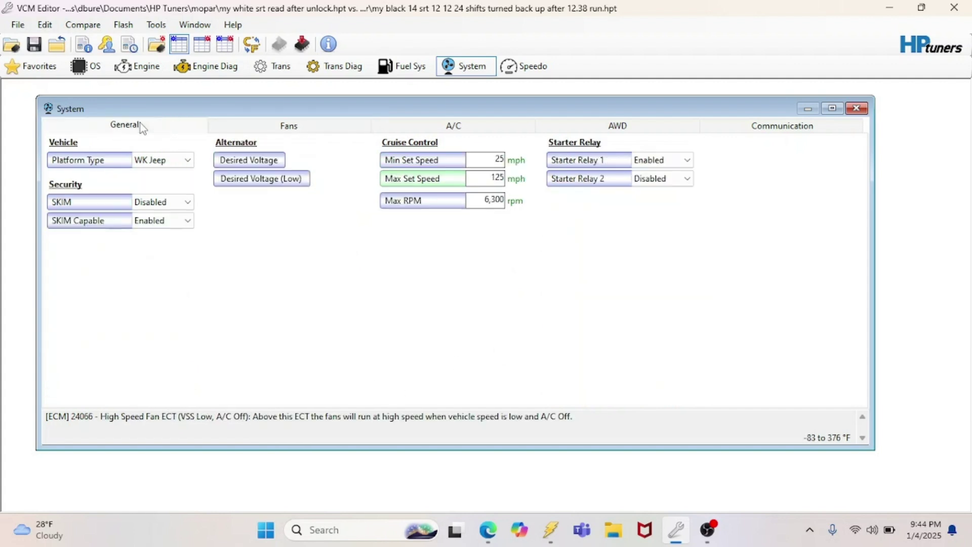
- Check the DTC list, including P0128, against the compare file, then close Engine Diagnostics
left_click(220, 71)
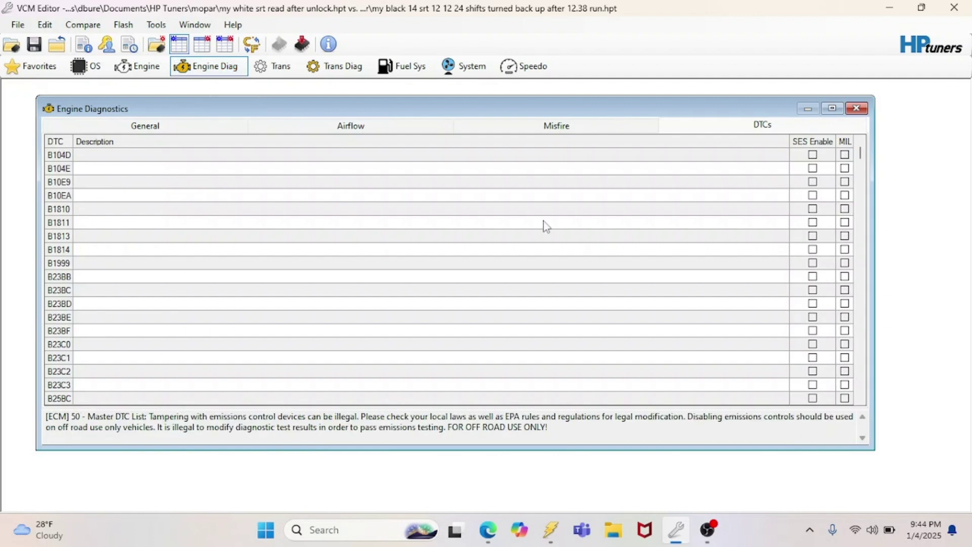
left_click_drag(862, 155, 862, 176)
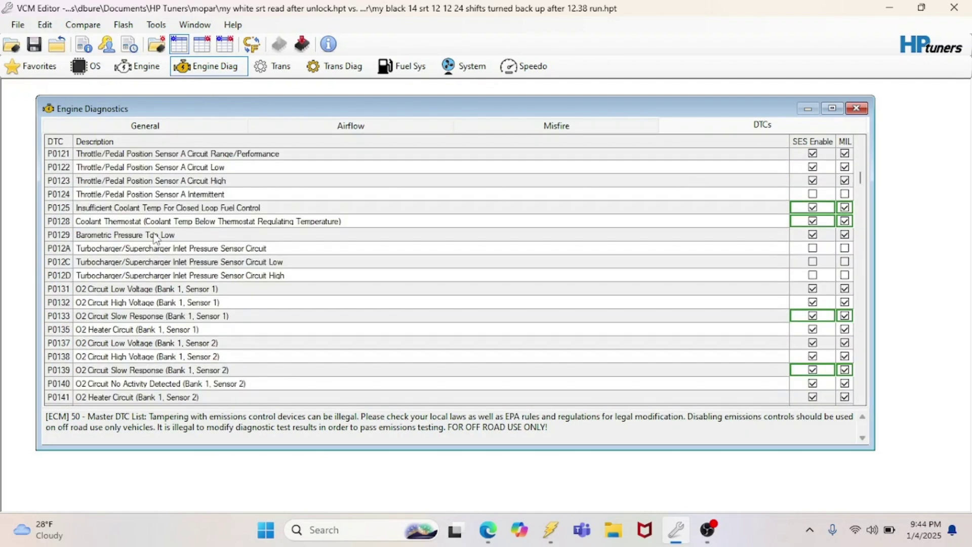
left_click(183, 227)
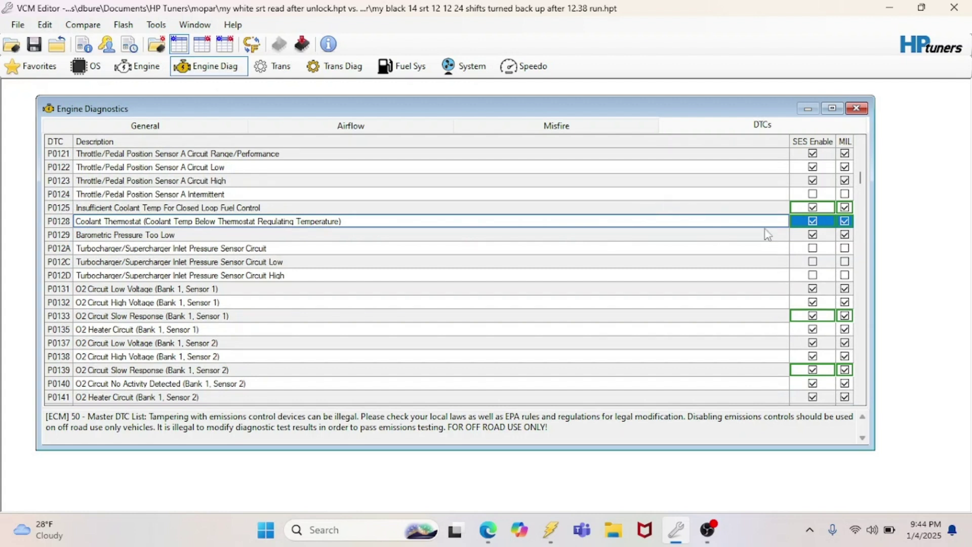
left_click(201, 49)
left_click(180, 44)
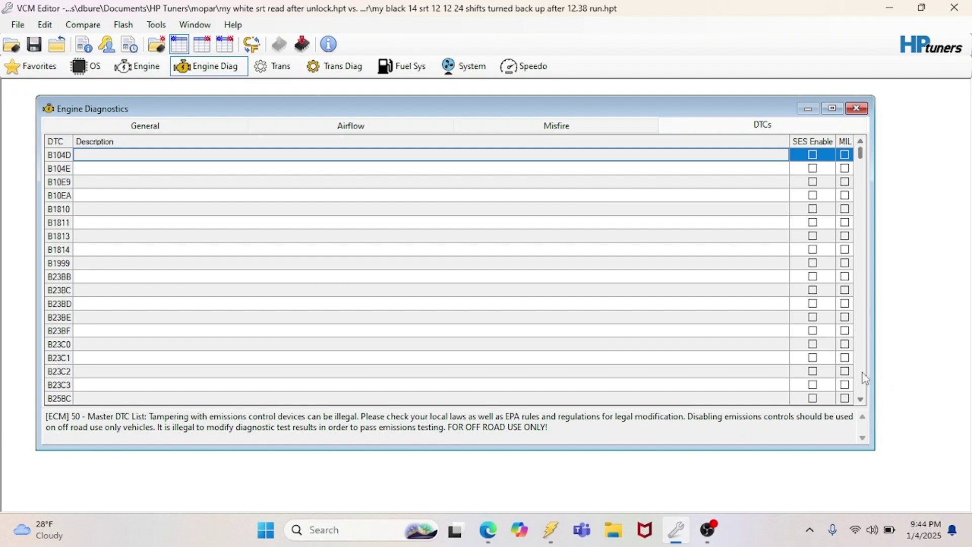
scroll(862, 372, "down", 15)
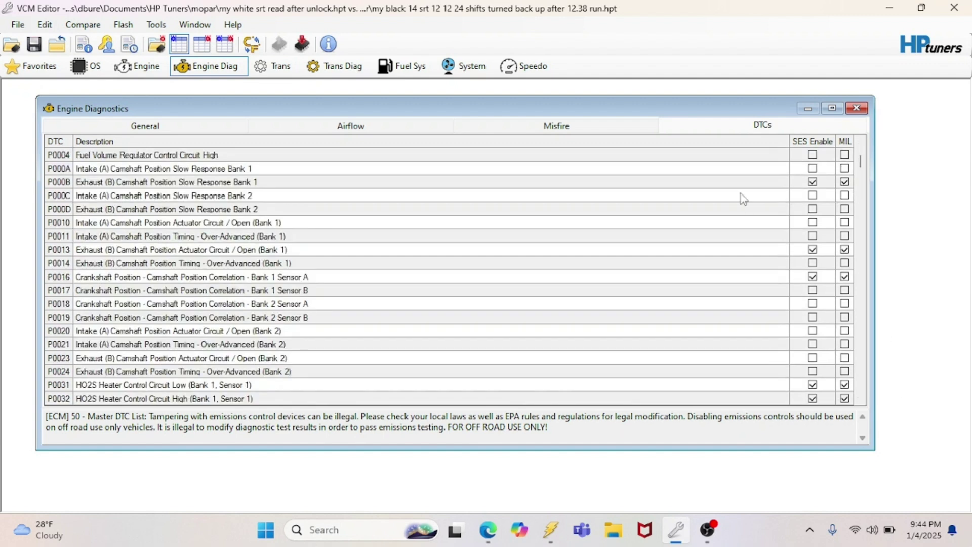
left_click(856, 109)
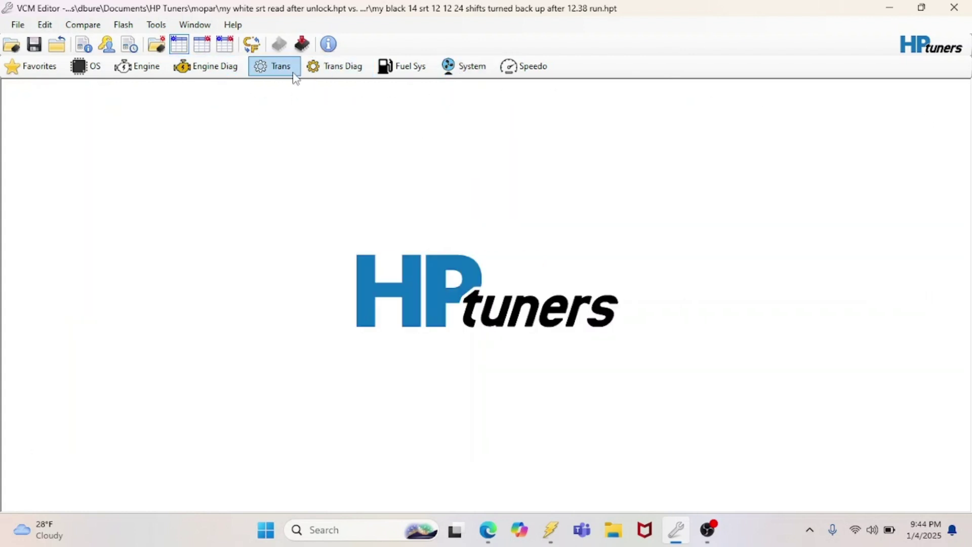
- Open Transmission settings and step through Skip Shift and Shift General to Shift Scheduling
left_click(276, 71)
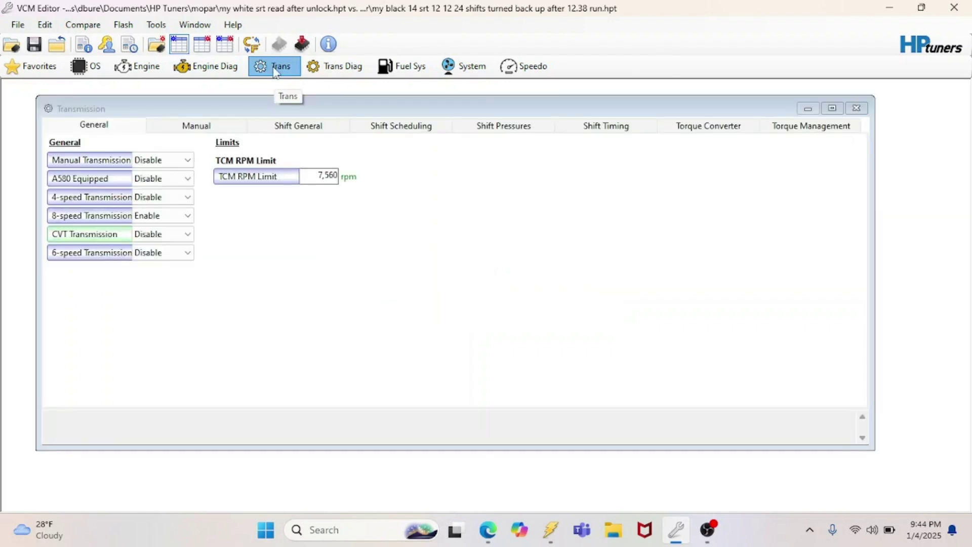
left_click(217, 132)
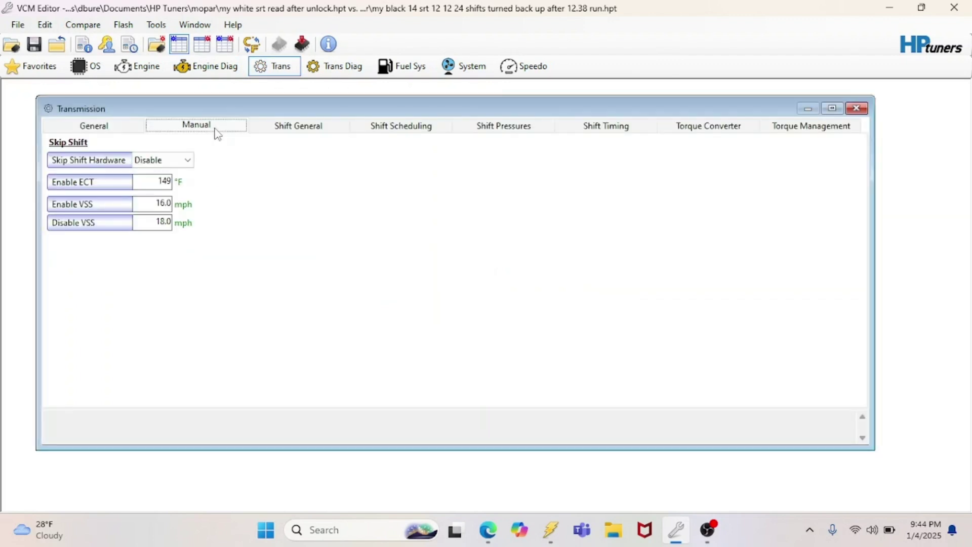
left_click(287, 133)
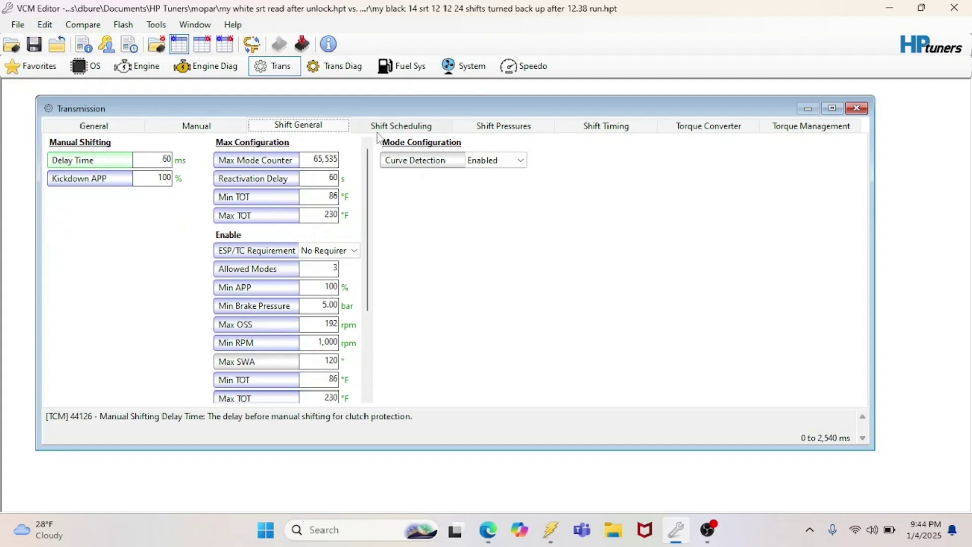
left_click(403, 128)
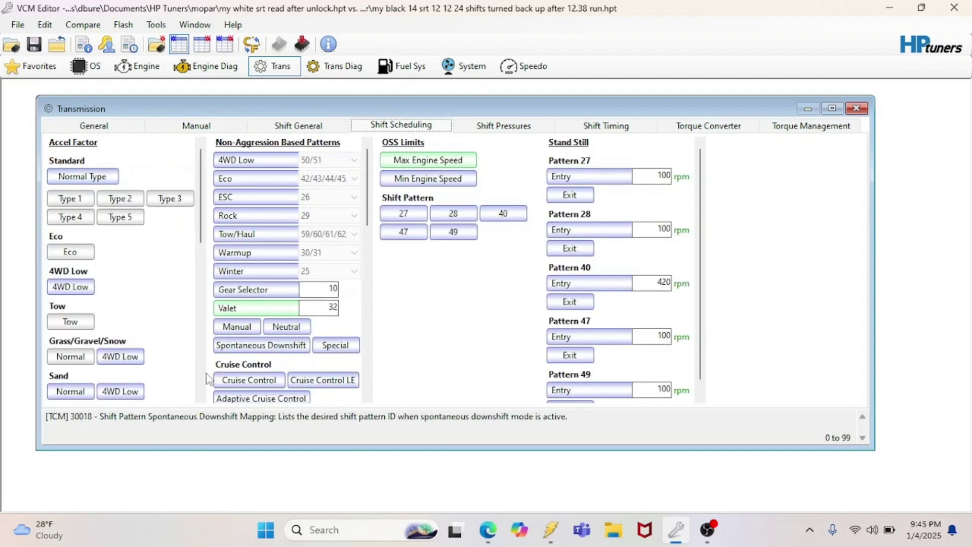
- View the Shift Pattern 1 shift speed table, then close it
scroll(208, 379, "down", 15)
scroll(205, 381, "up", 5)
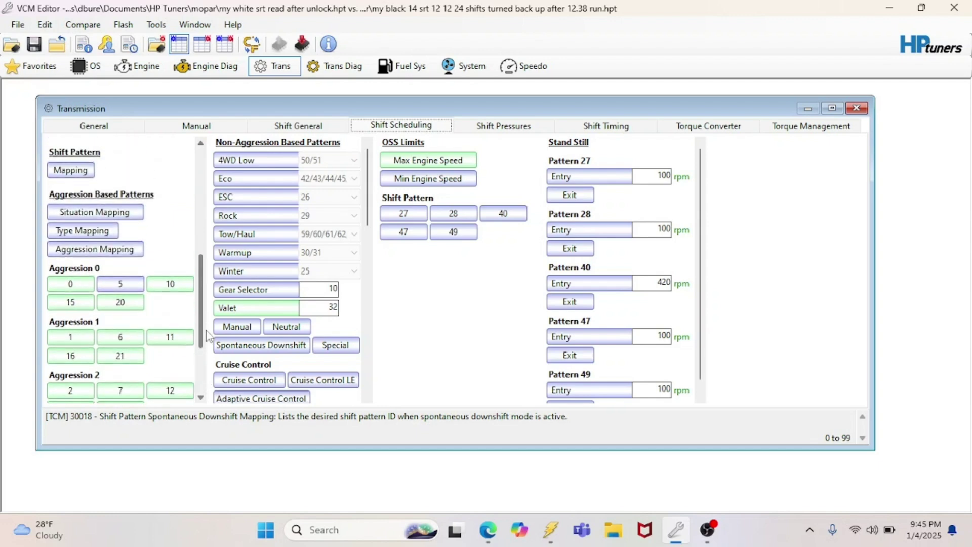
scroll(205, 382, "down", 5)
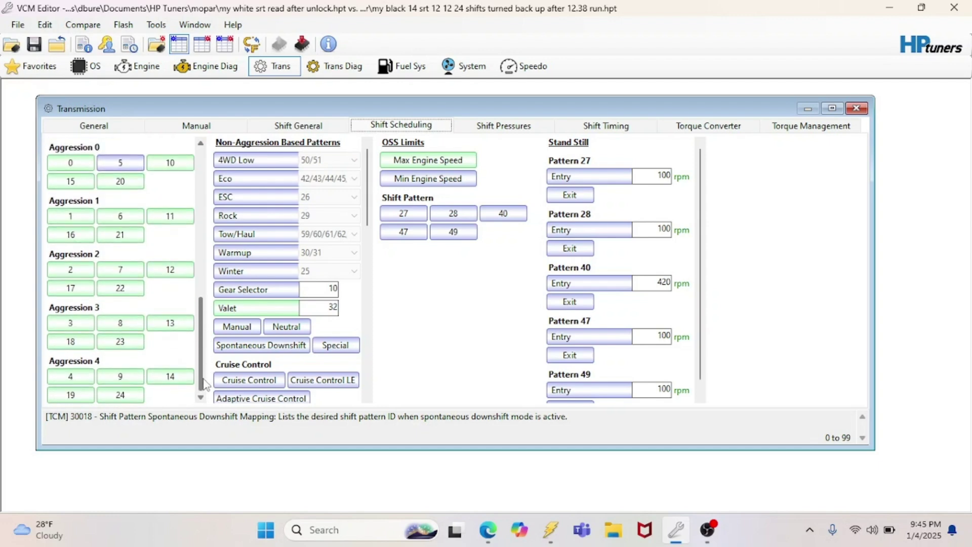
double_click(71, 216)
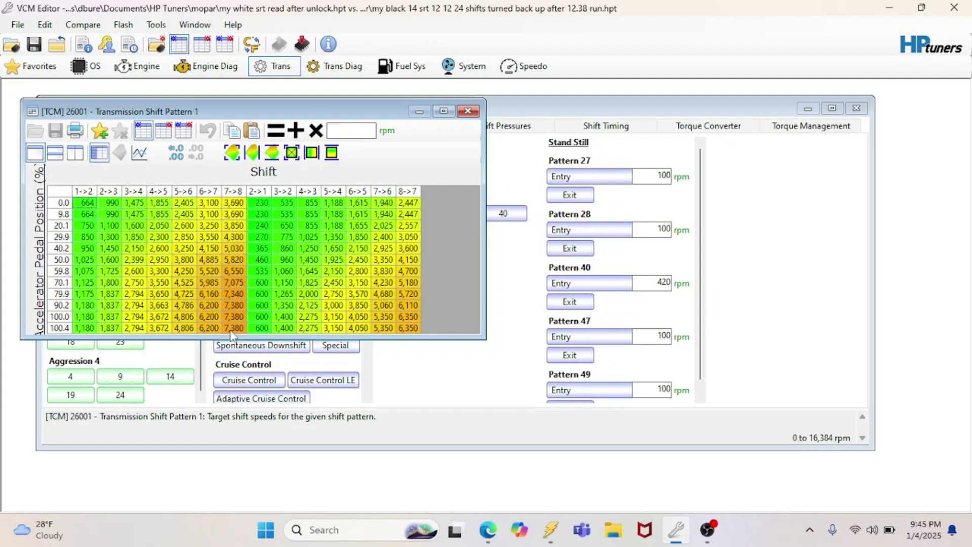
left_click(468, 110)
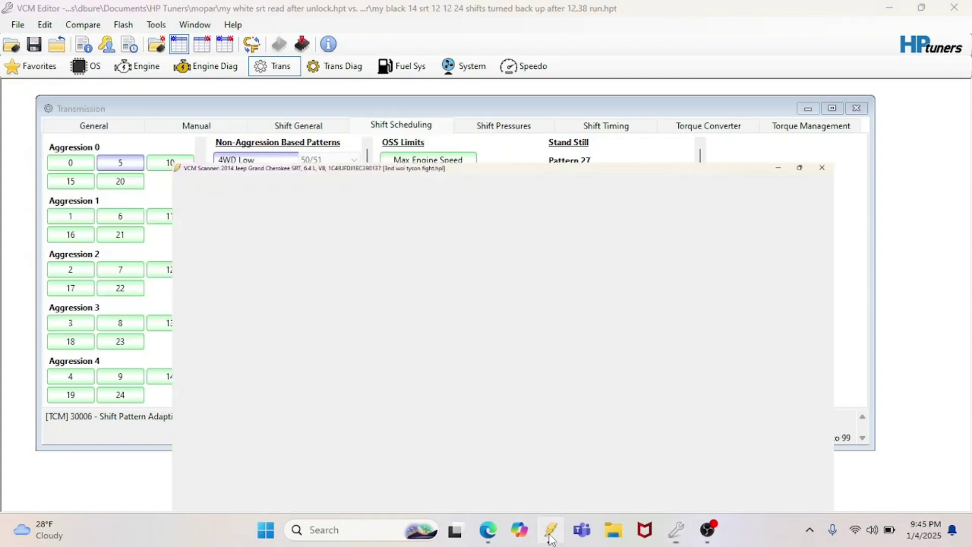
left_click(550, 529)
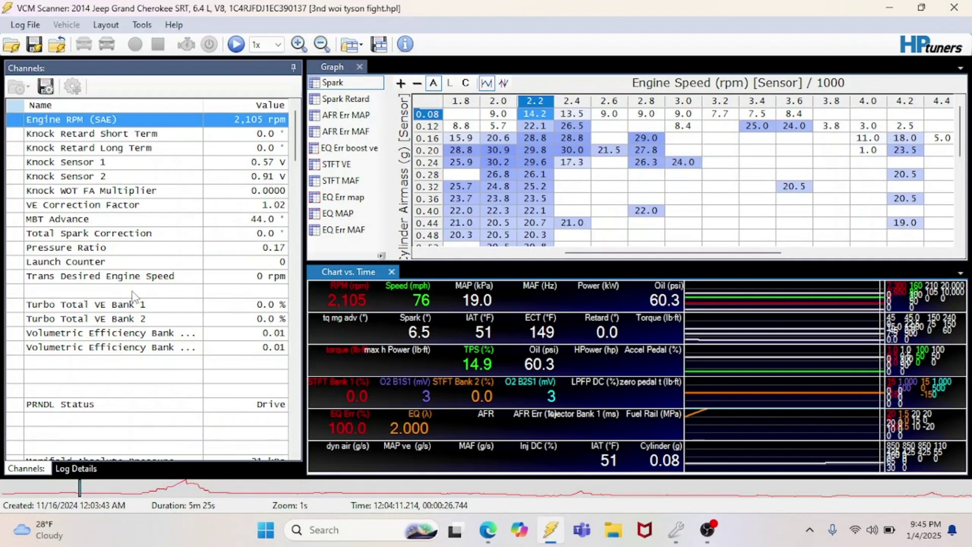
left_click_drag(295, 143, 295, 376)
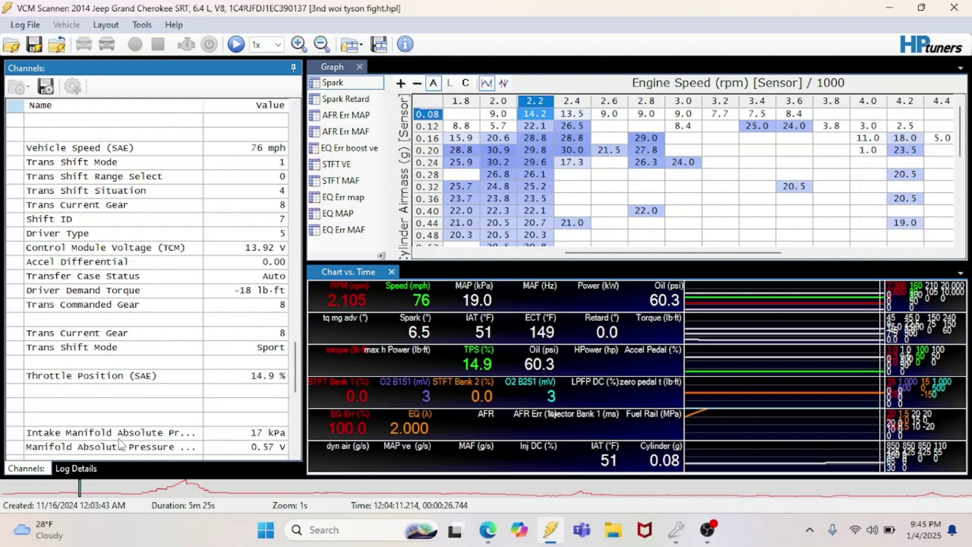
left_click(49, 488)
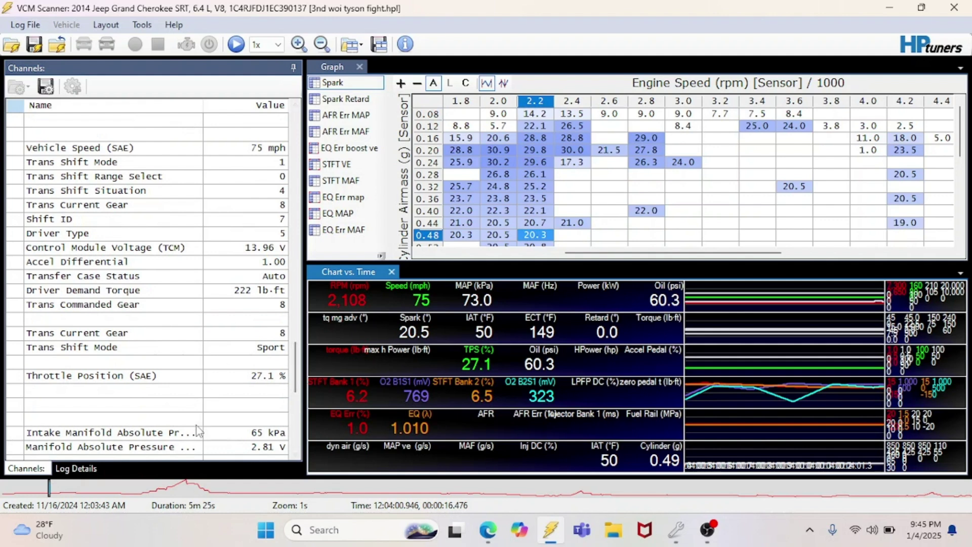
left_click(183, 489)
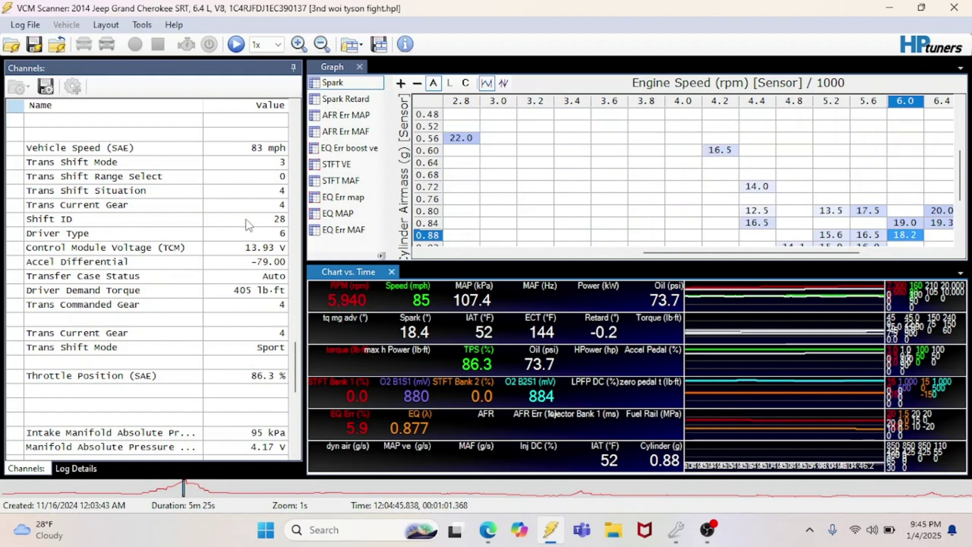
left_click(888, 7)
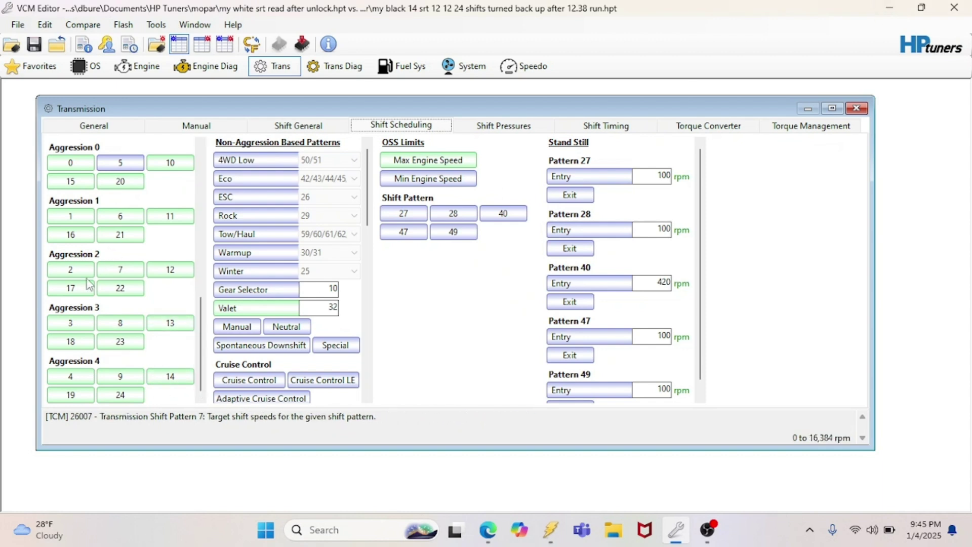
- Compare the Shift Pattern 28 shift speeds with the compare file, then close the table
scroll(371, 378, "down", 5)
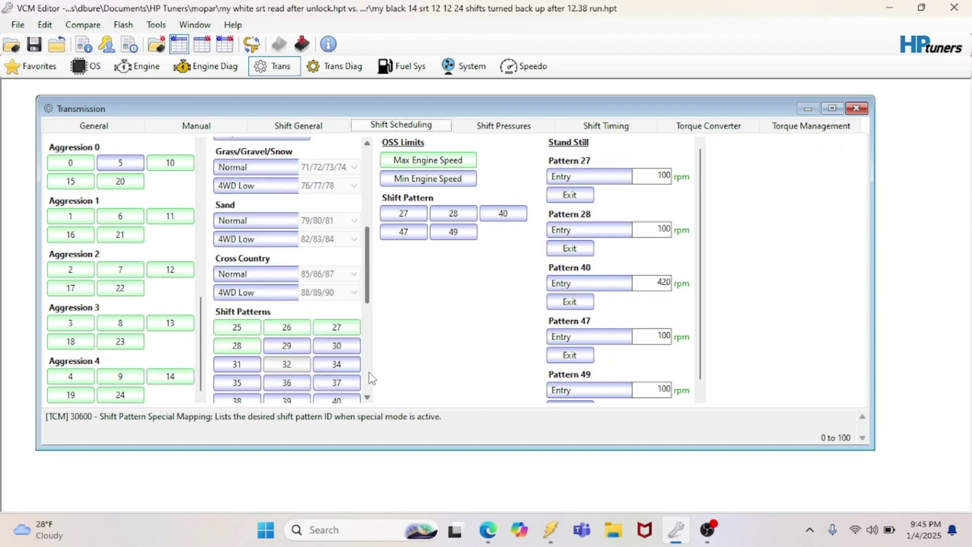
left_click(236, 346)
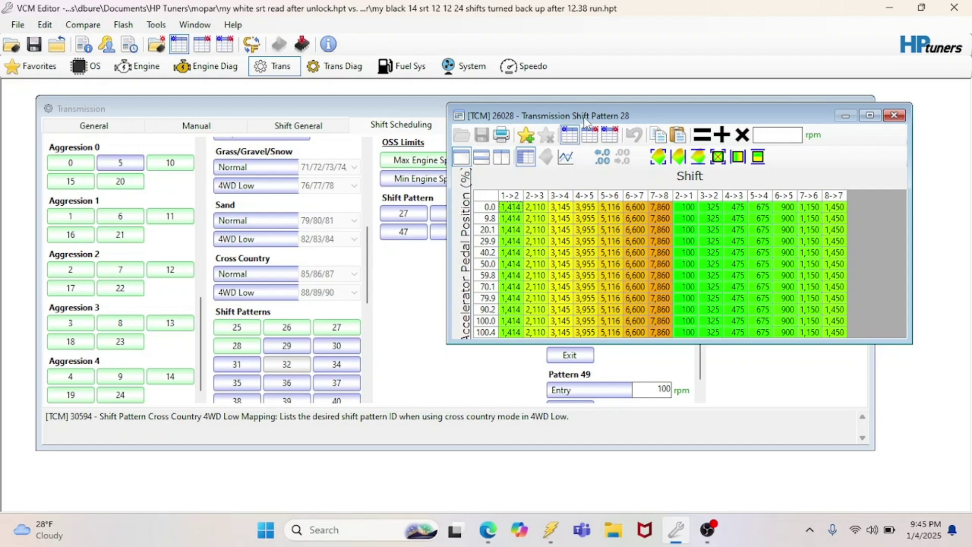
left_click(590, 135)
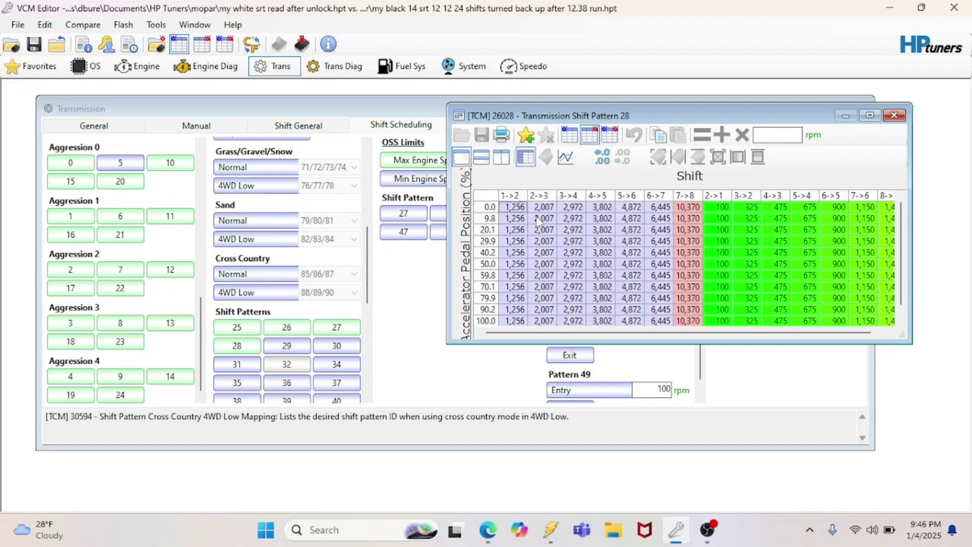
left_click(570, 136)
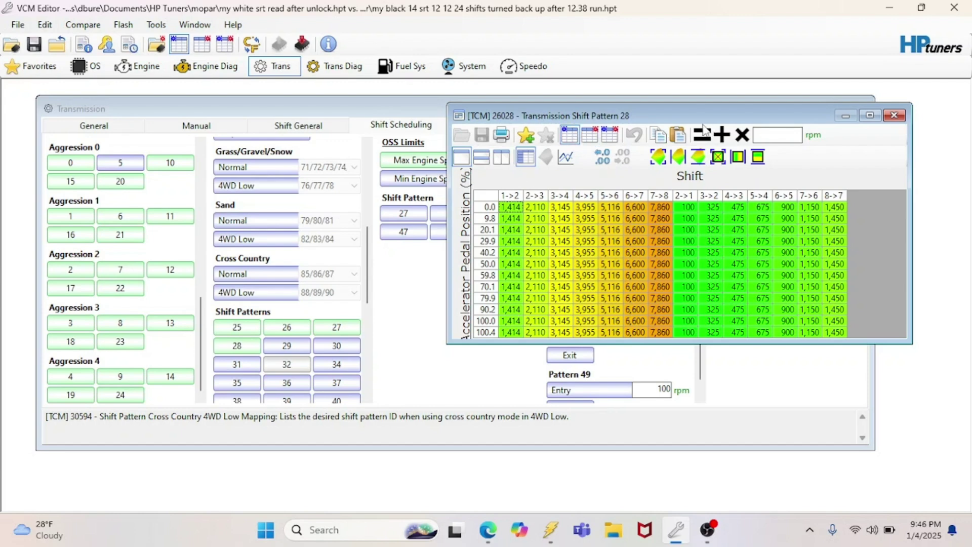
left_click(895, 115)
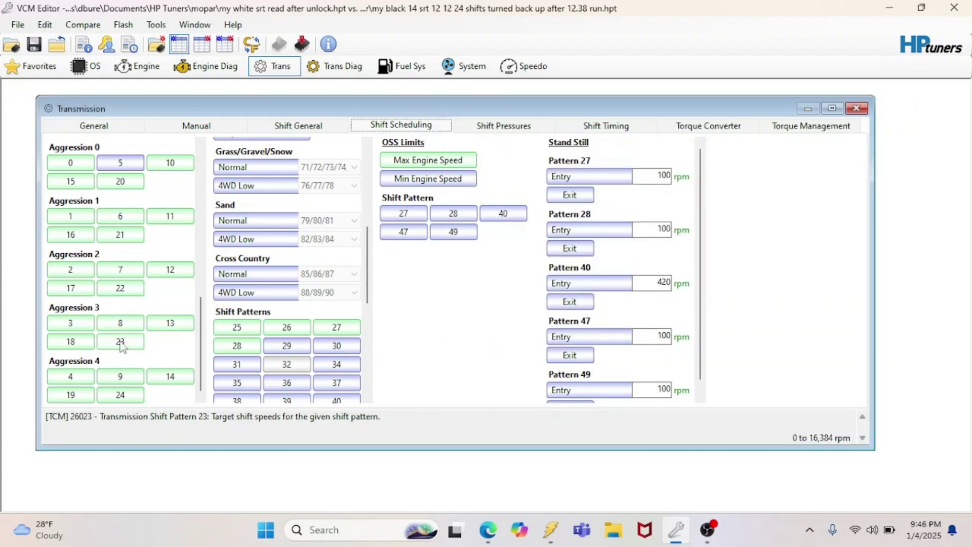
- Review the Shift Pattern 9 table, then recheck Shift Pattern 28 (7->8 at 7,860)
left_click(133, 378)
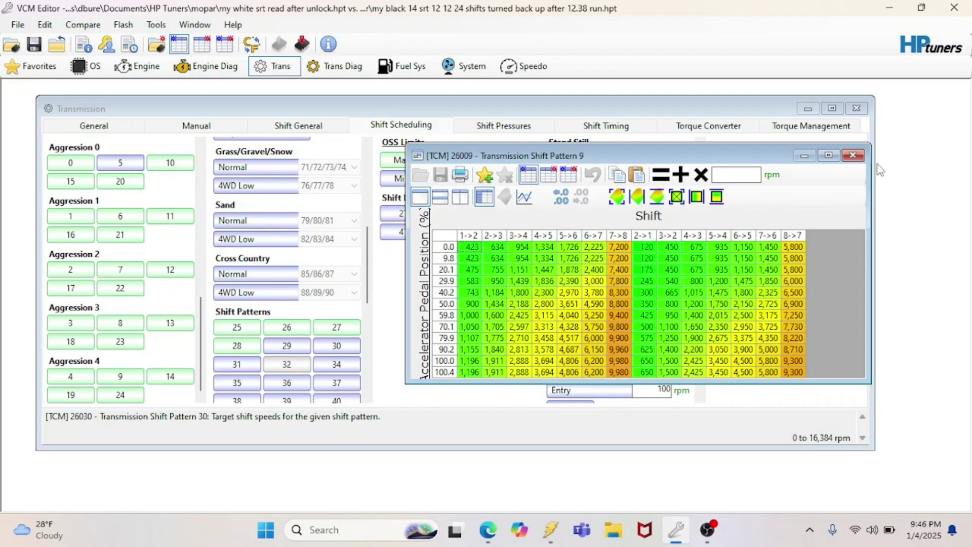
left_click(853, 155)
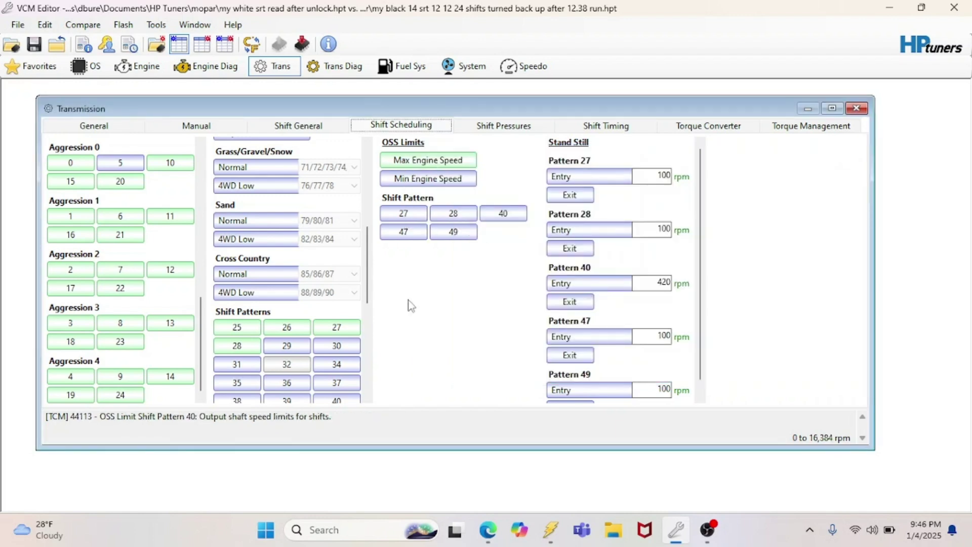
left_click(255, 352)
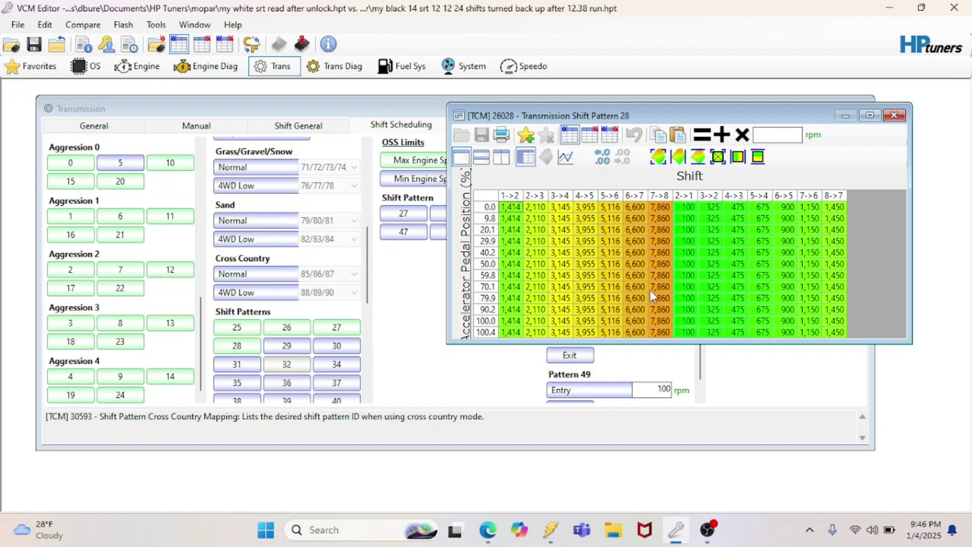
left_click(894, 116)
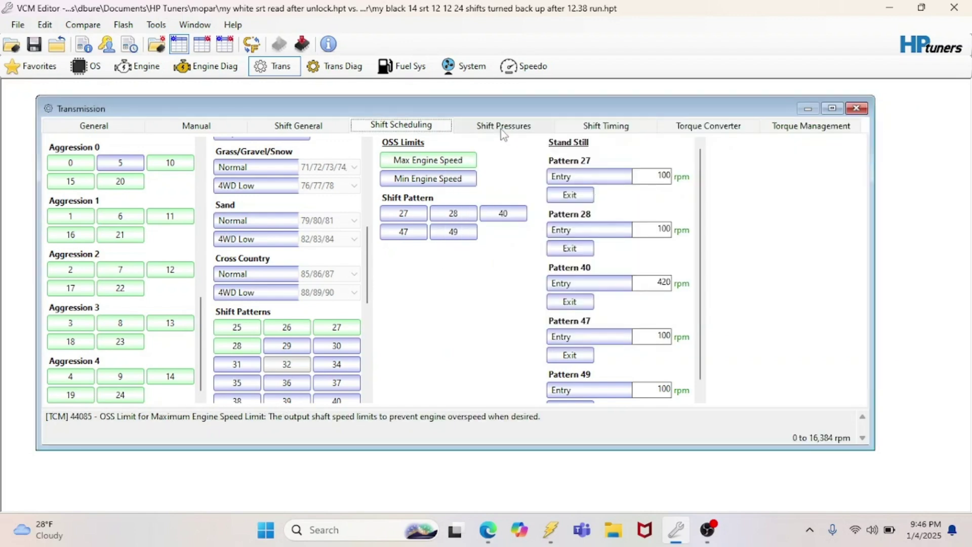
- Compare the first-gear desired line pressure table against the comparison file's values
left_click(502, 127)
left_click(76, 215)
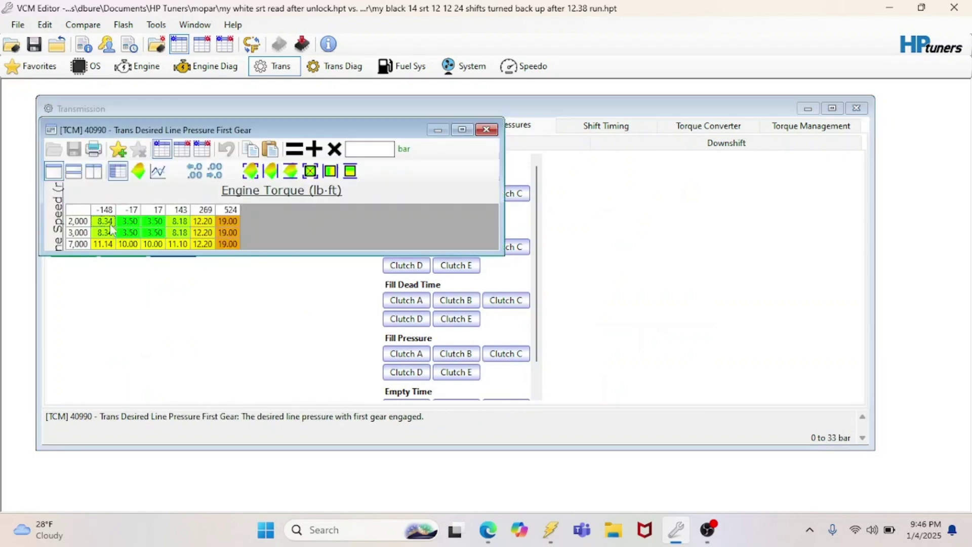
left_click(184, 151)
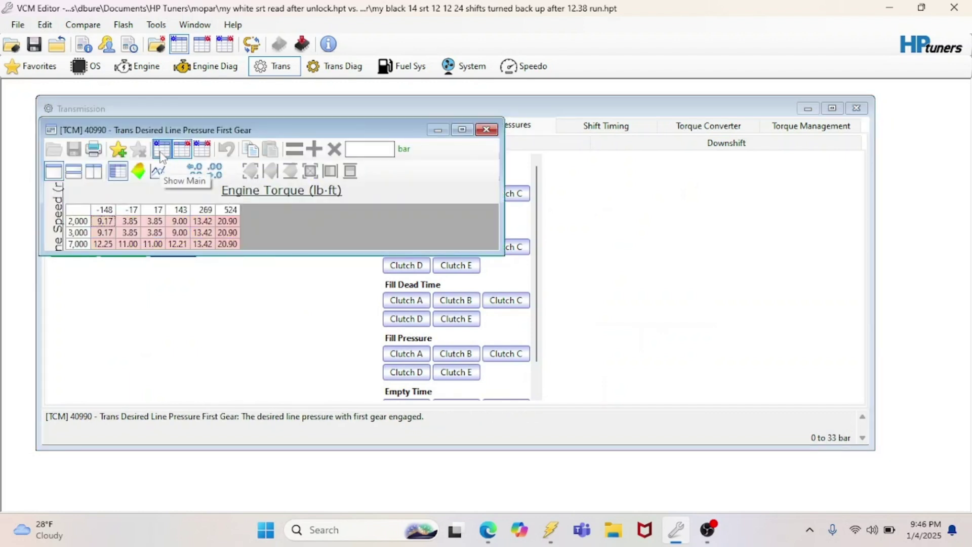
left_click(160, 152)
left_click(182, 150)
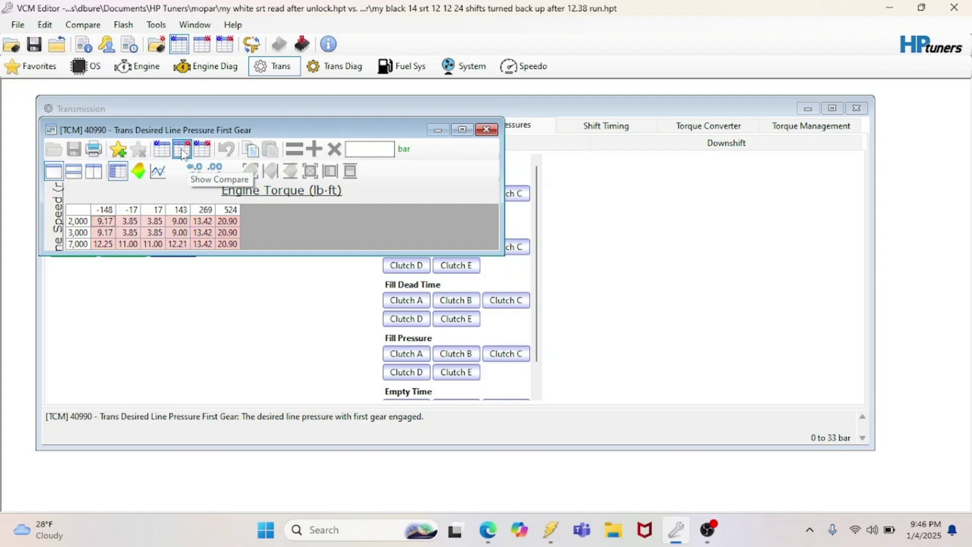
left_click(161, 149)
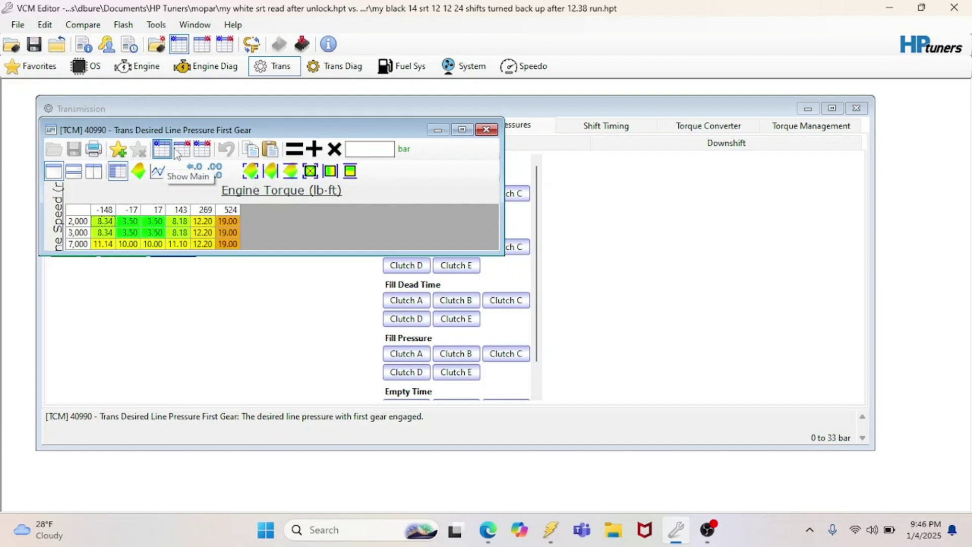
left_click(486, 130)
- Check the Normal 1-2 upshift oncoming clutch pressures and differences against the compare file, then glance at Sport 1-2
left_click(447, 146)
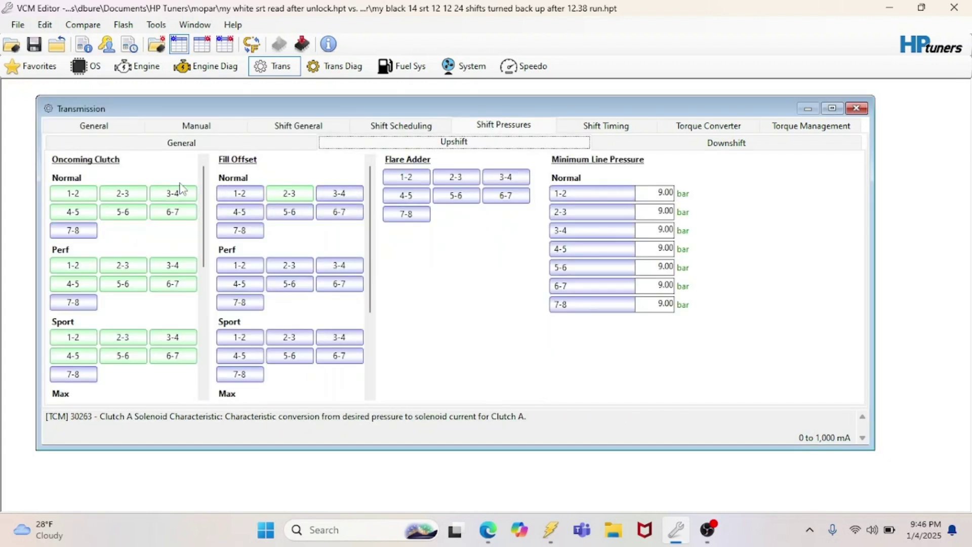
left_click(75, 193)
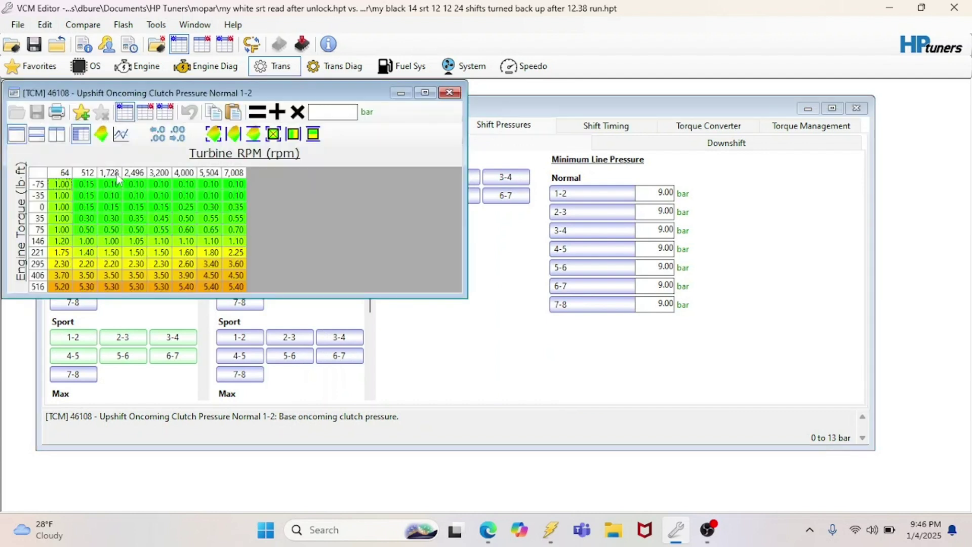
left_click(165, 112)
left_click(144, 112)
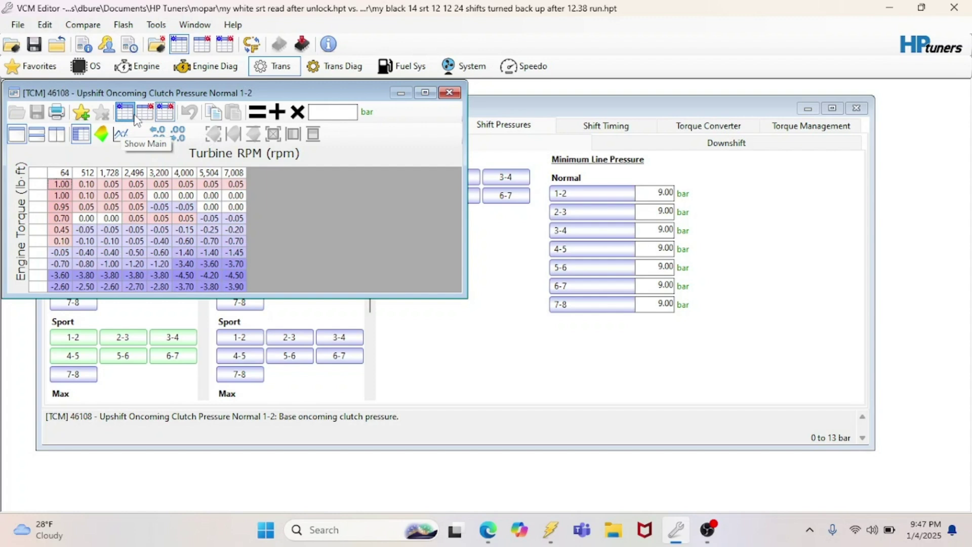
left_click(133, 115)
left_click(145, 113)
left_click(125, 114)
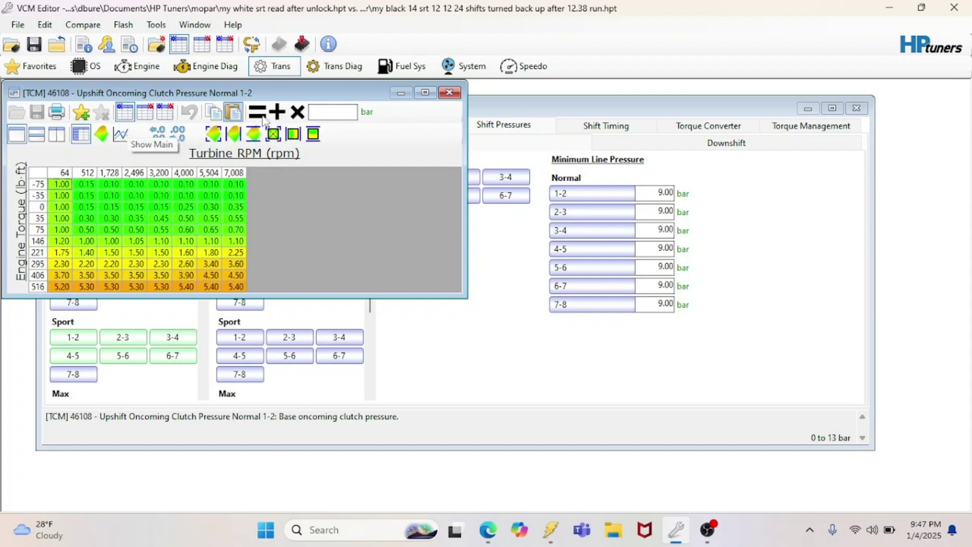
left_click(449, 92)
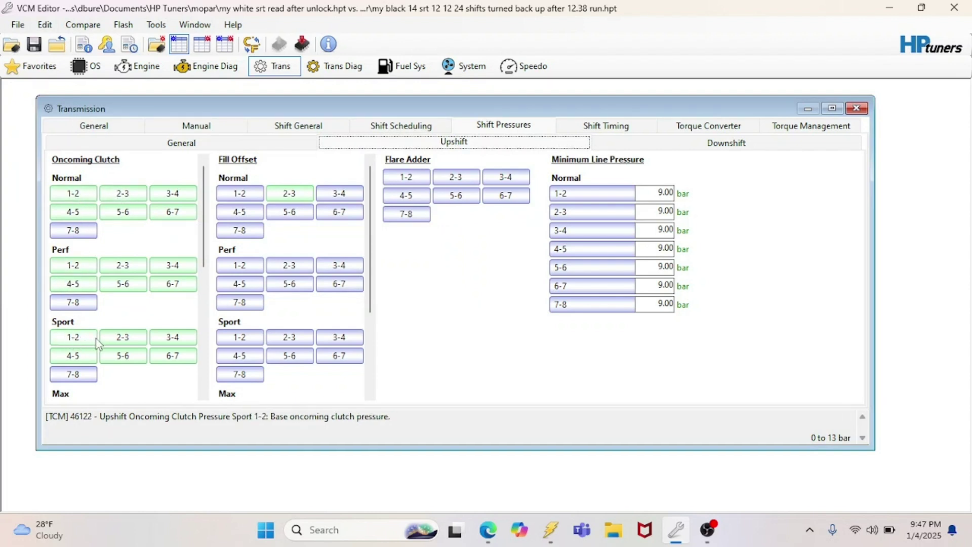
left_click(75, 340)
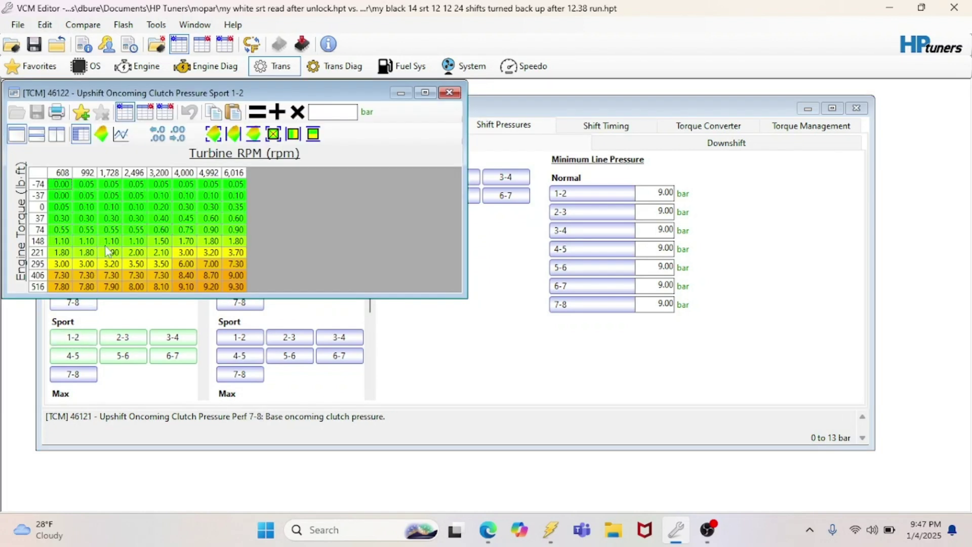
left_click(449, 92)
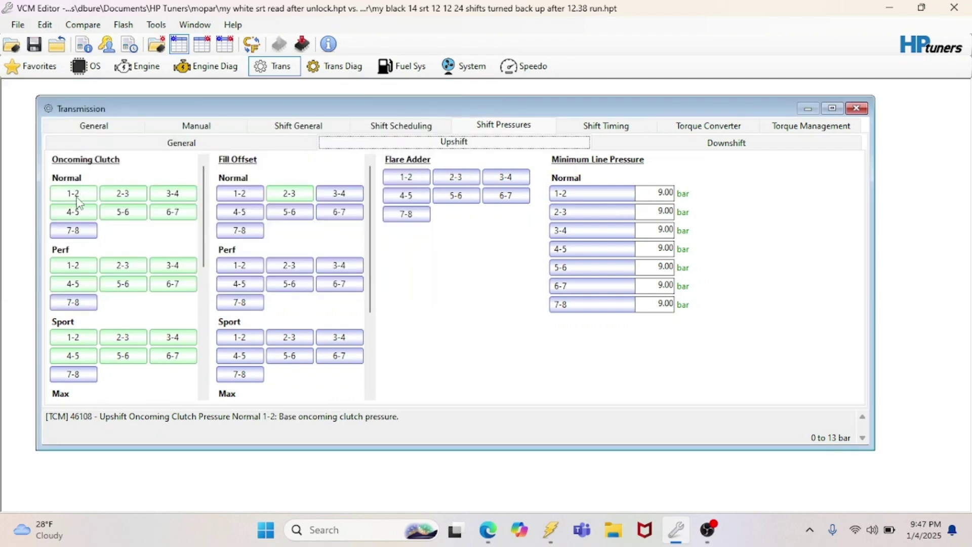
- Compare the gear engagement delays and the Normal 1-2 nominal slip times with the compare file
left_click(592, 126)
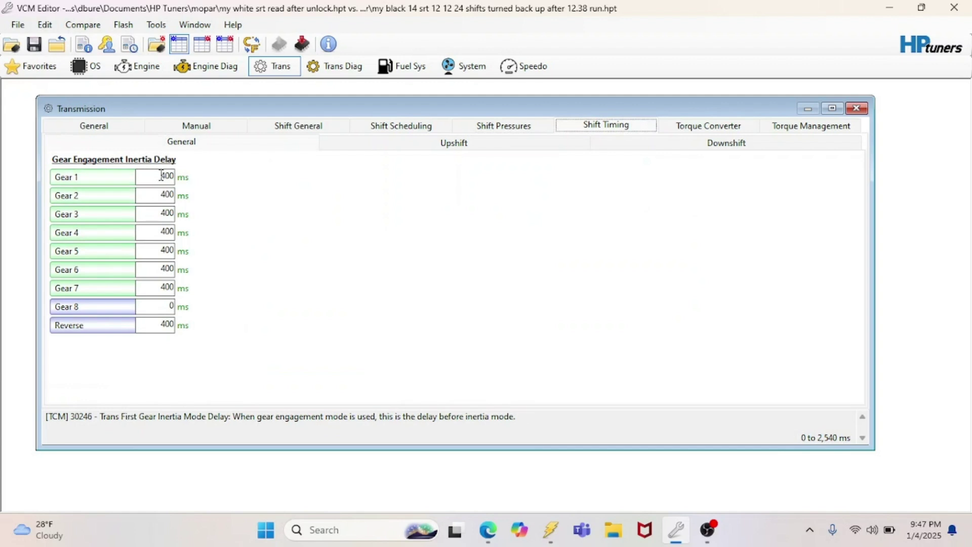
left_click(201, 44)
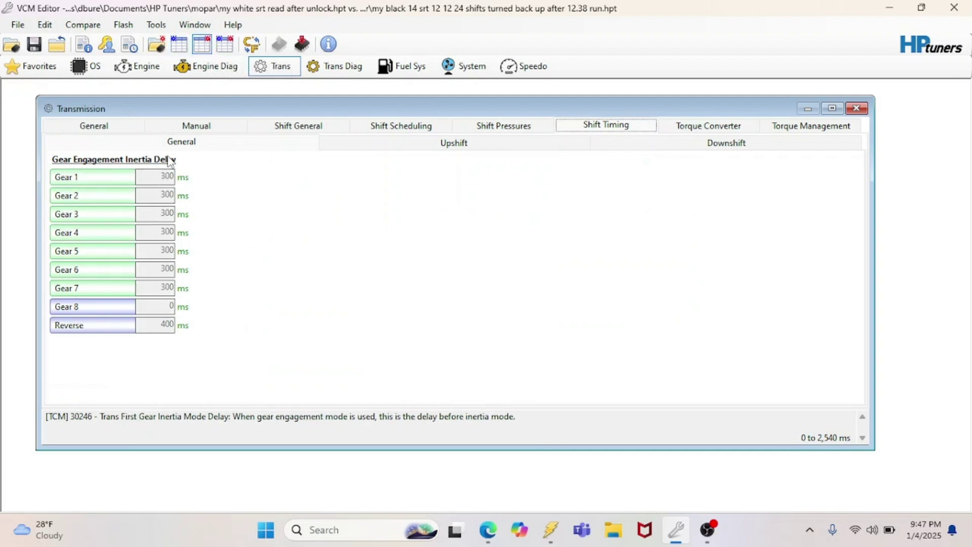
left_click(179, 44)
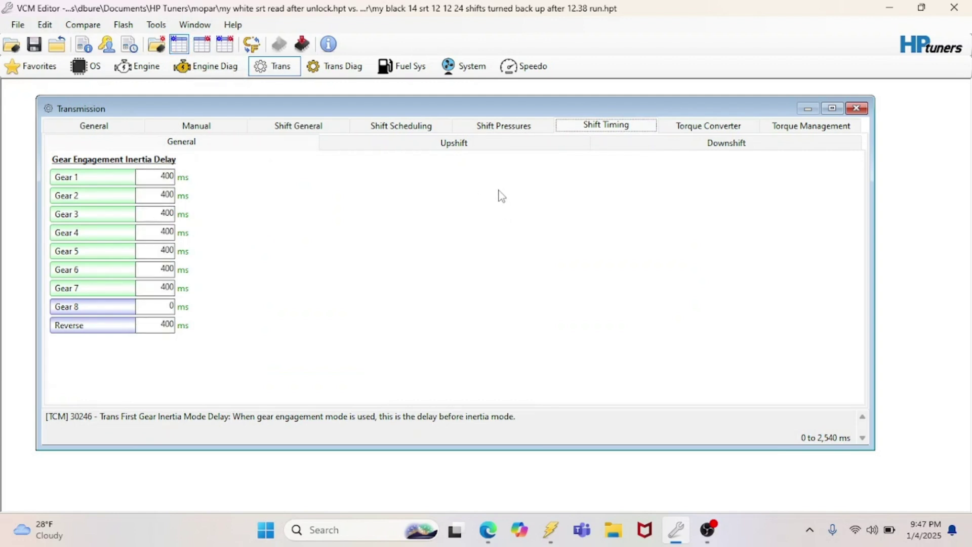
left_click(461, 143)
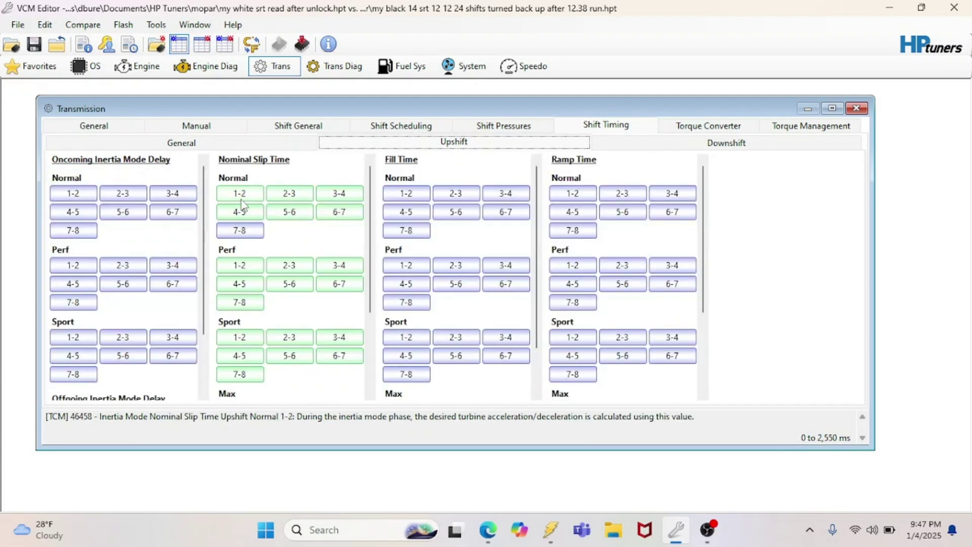
left_click(248, 198)
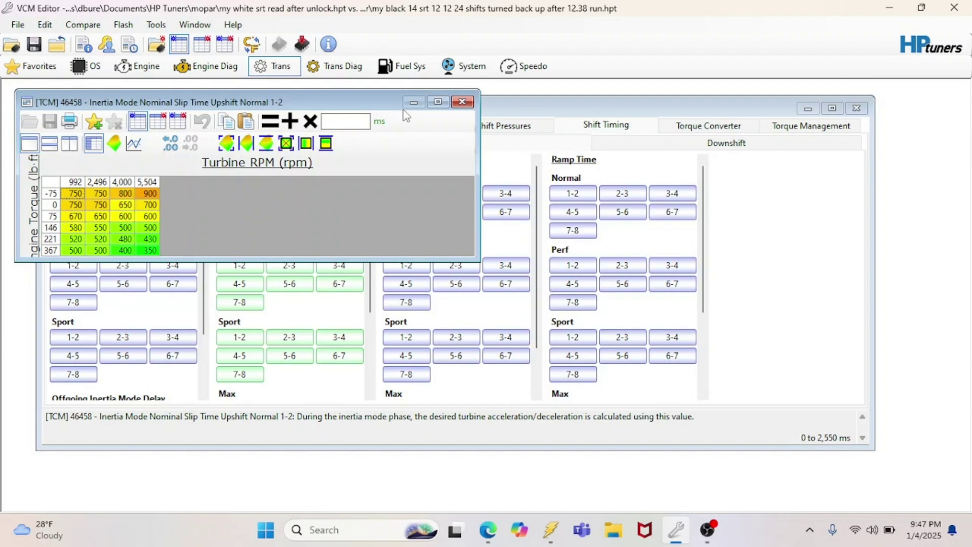
left_click_drag(336, 92, 349, 79)
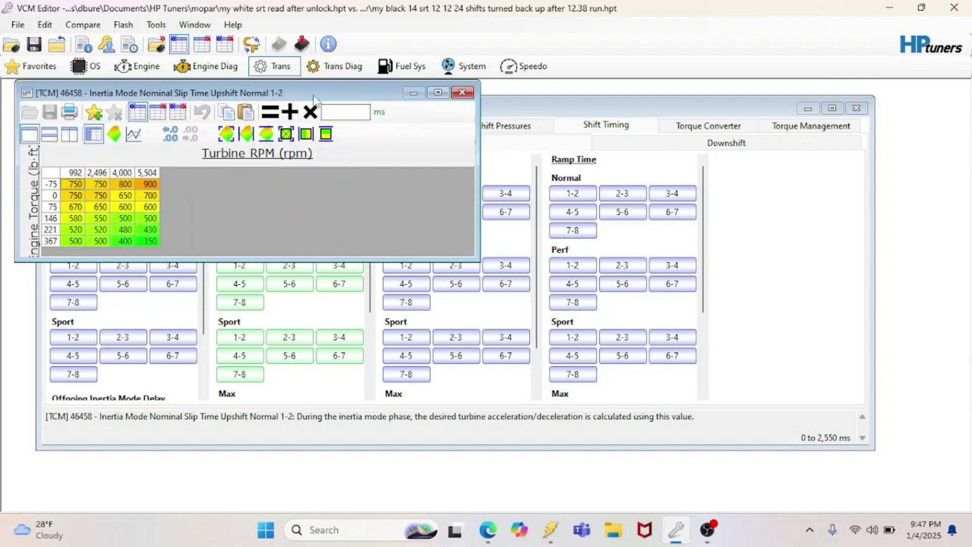
left_click(152, 116)
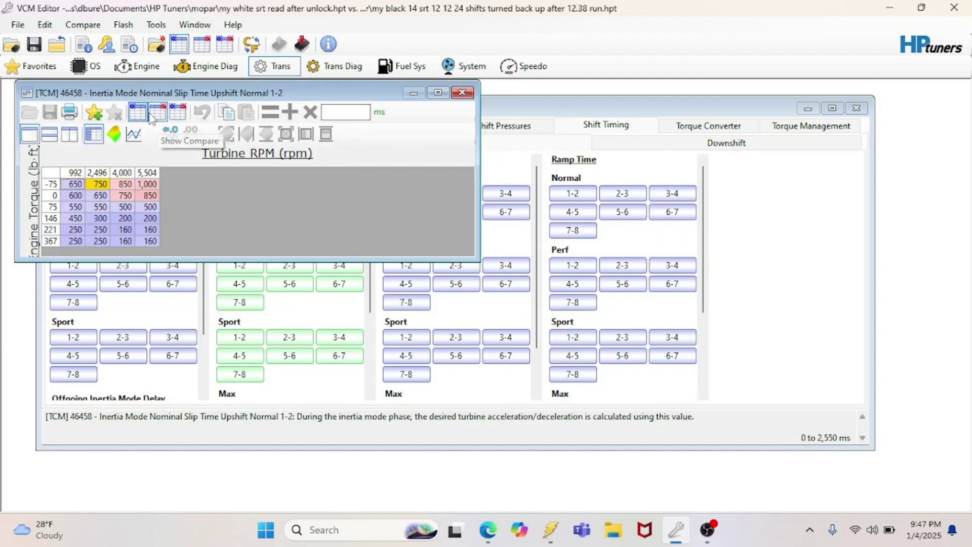
left_click(178, 112)
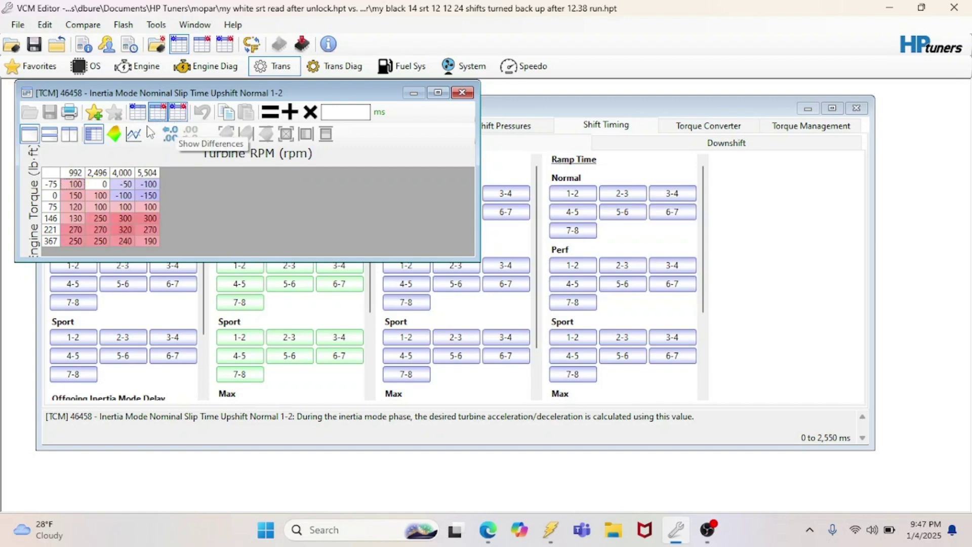
left_click(467, 94)
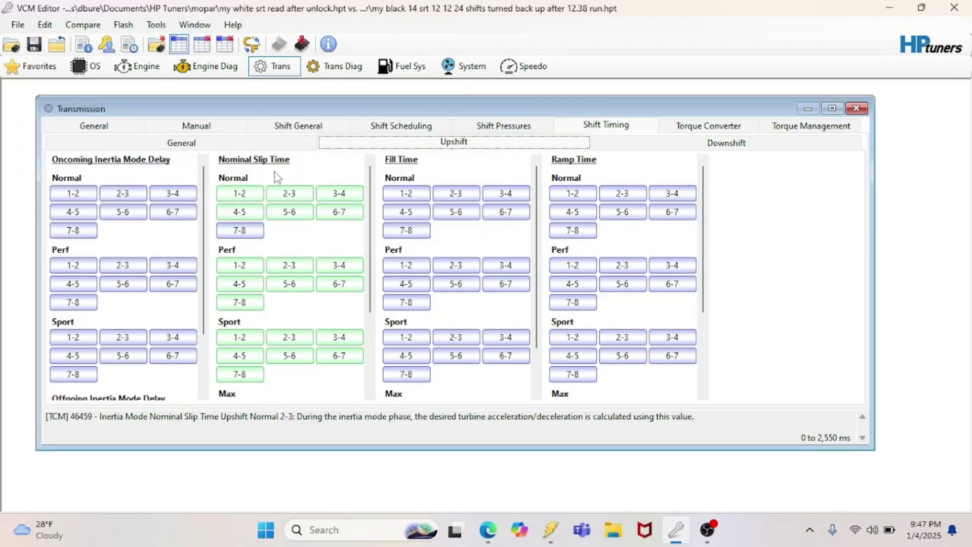
- Check the Normal 2-3 nominal slip time values and differences against the compared tune
left_click(287, 193)
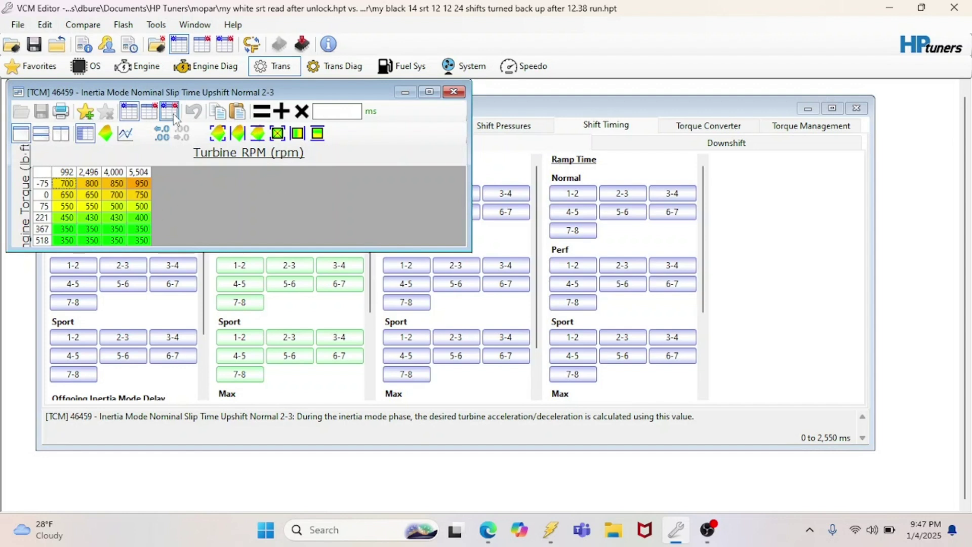
left_click(170, 111)
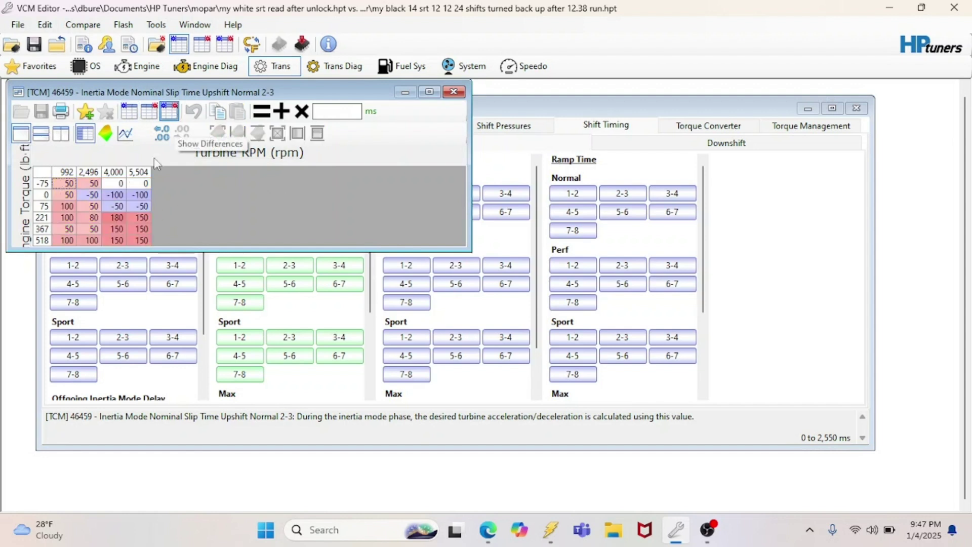
left_click(150, 118)
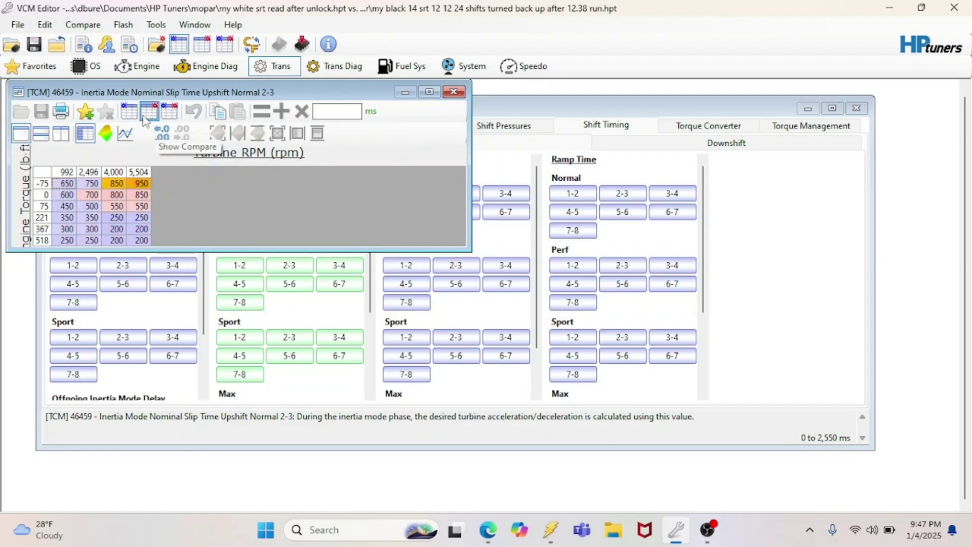
left_click(129, 111)
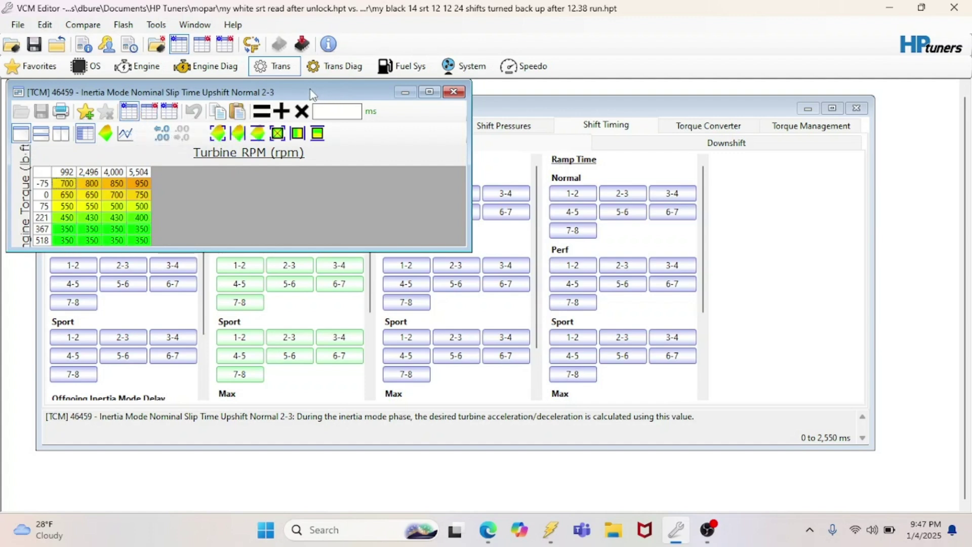
left_click_drag(314, 95, 372, 218)
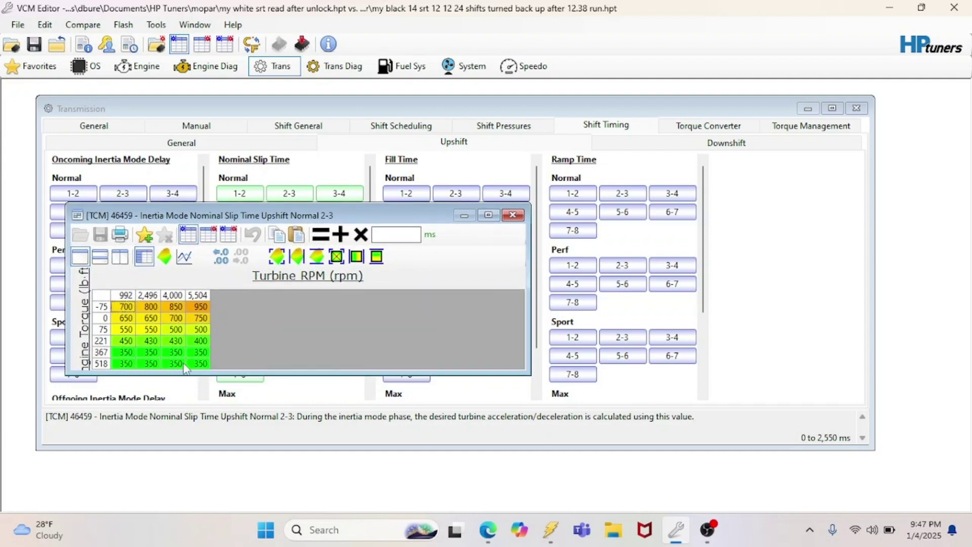
left_click(208, 234)
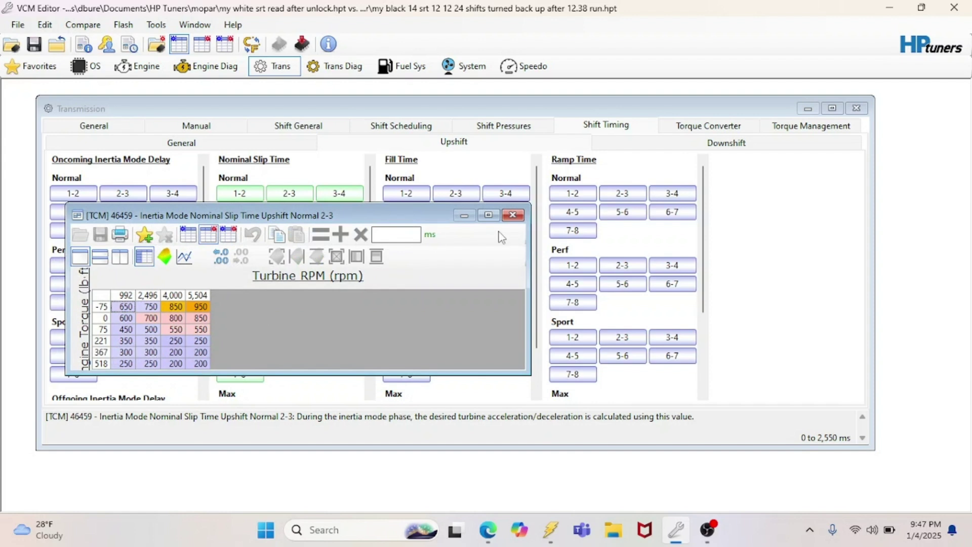
left_click(512, 215)
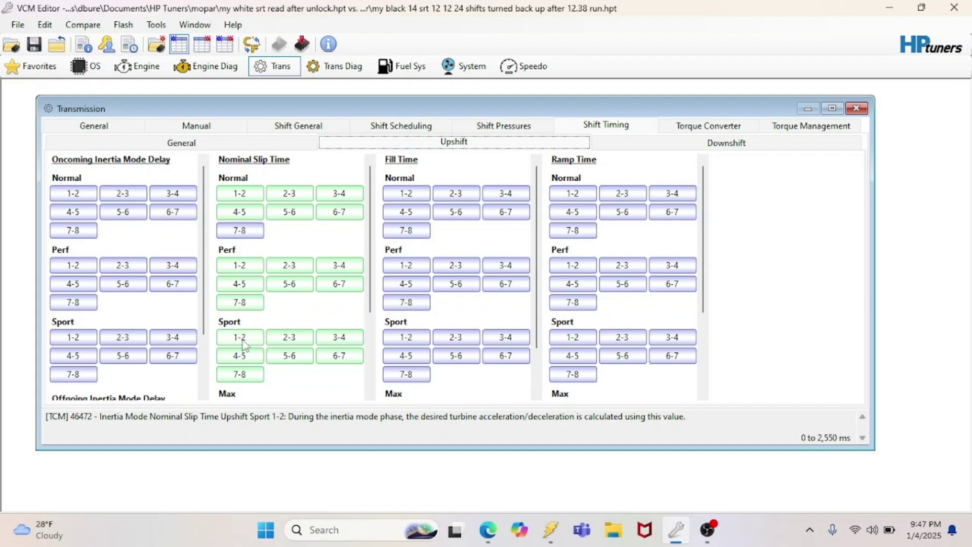
- Look at the Sport 1-2 upshift slip time table, then bring up Normal 1-2 again
scroll(370, 318, "down", 1)
scroll(370, 324, "down", 3)
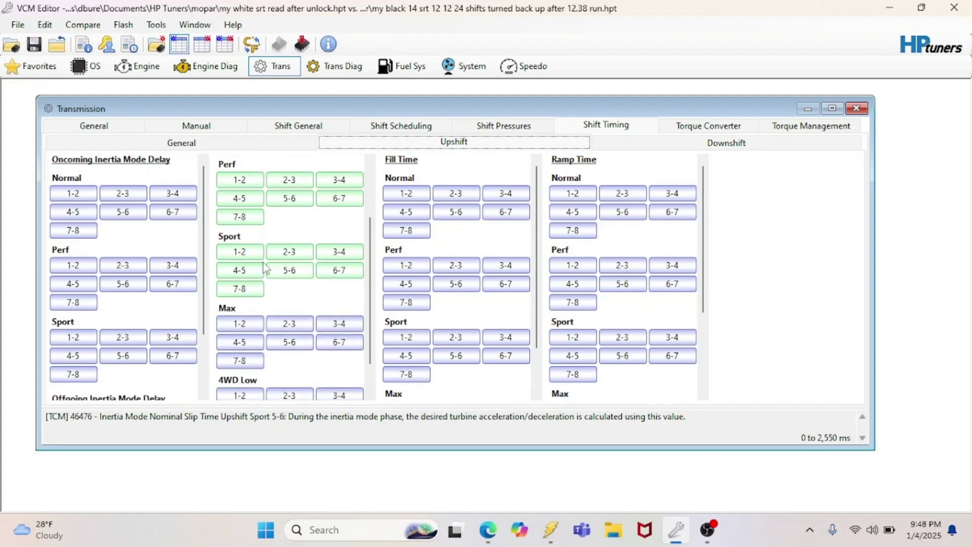
left_click(242, 254)
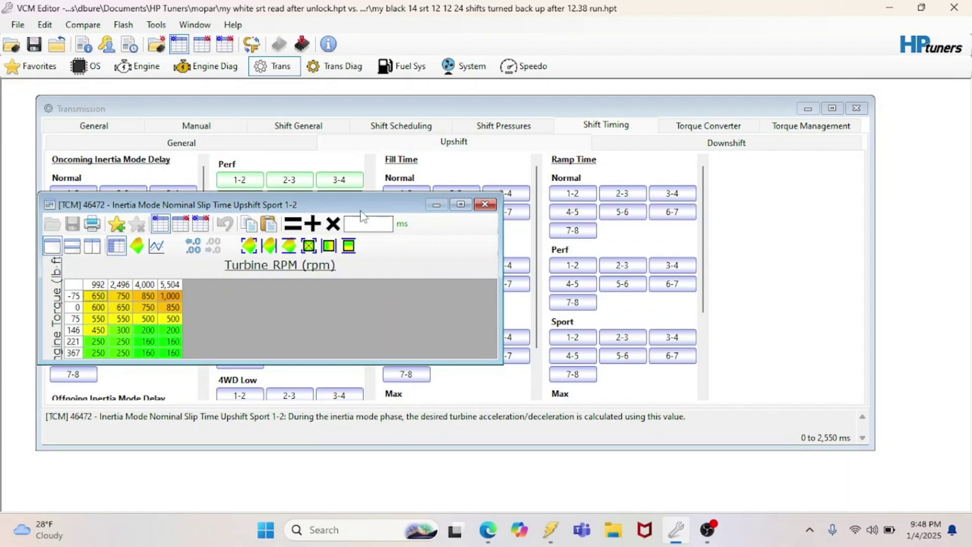
left_click(484, 204)
scroll(380, 192, "up", 3)
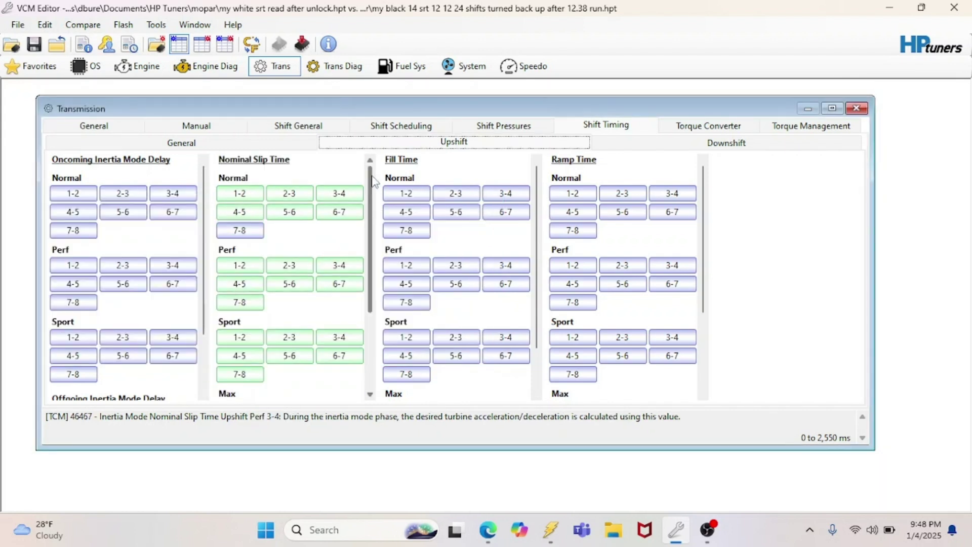
left_click(249, 195)
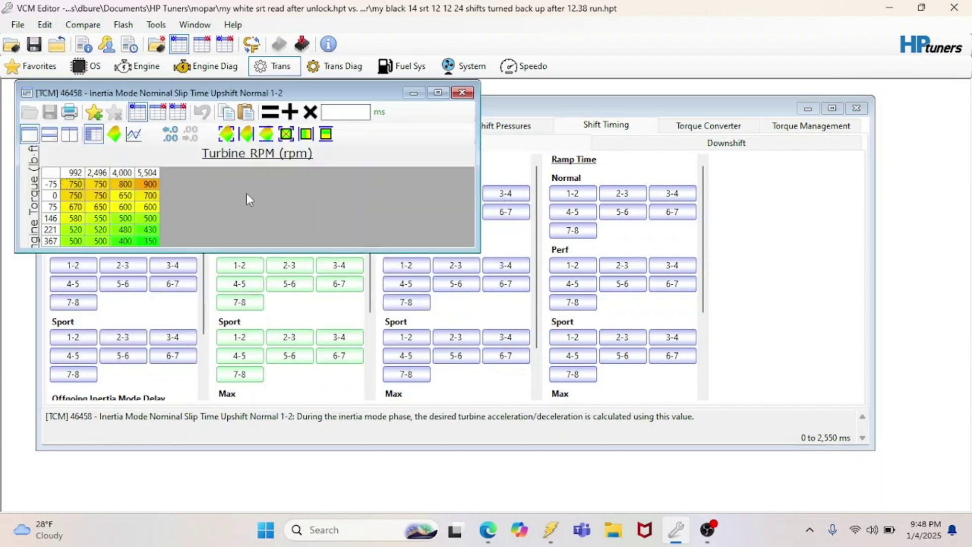
- Look through the downshift timing and torque converter apply, slip and pressure settings
left_click(461, 92)
left_click(661, 141)
left_click(694, 126)
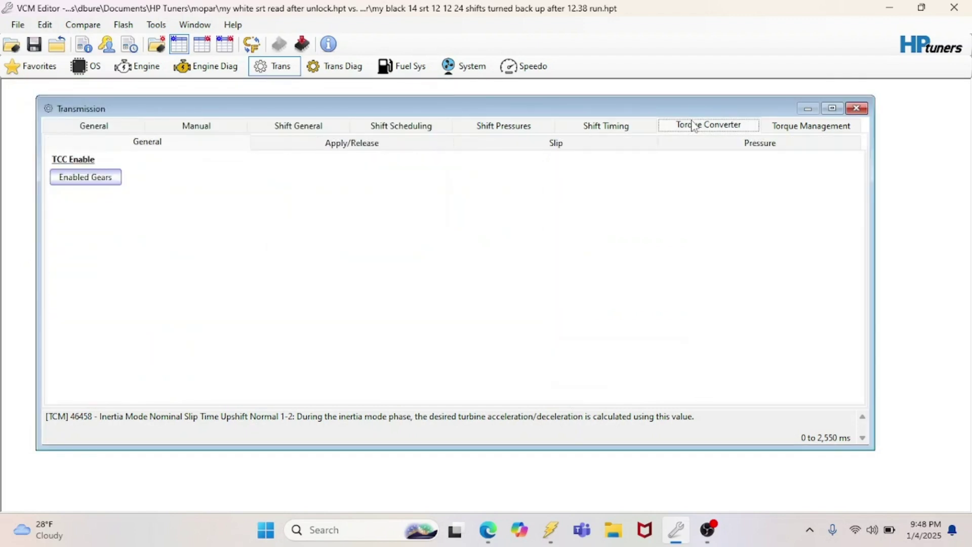
left_click(413, 144)
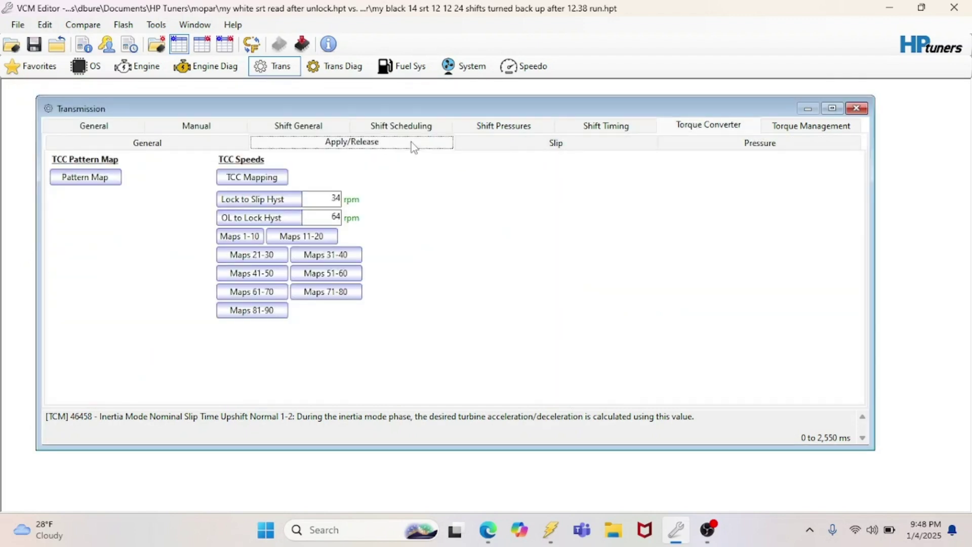
left_click(520, 150)
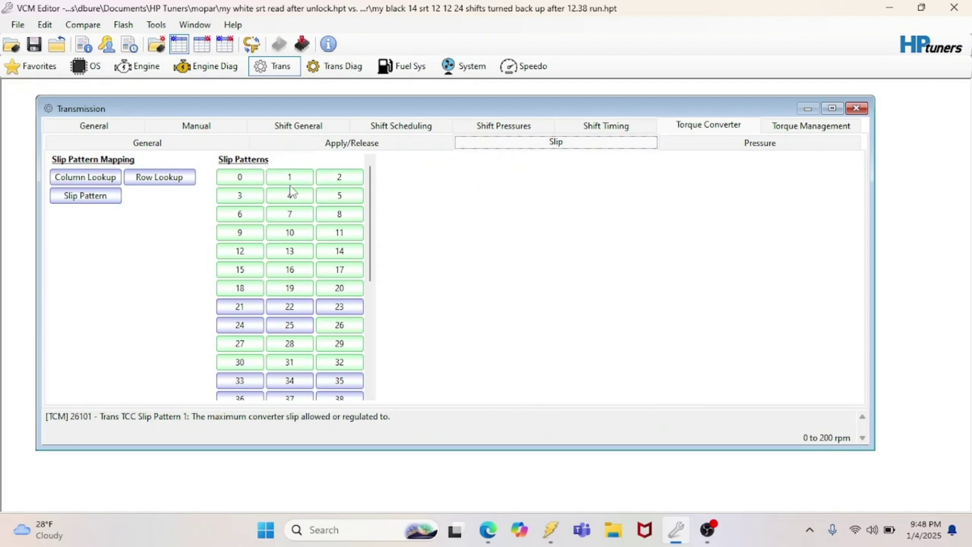
left_click(756, 146)
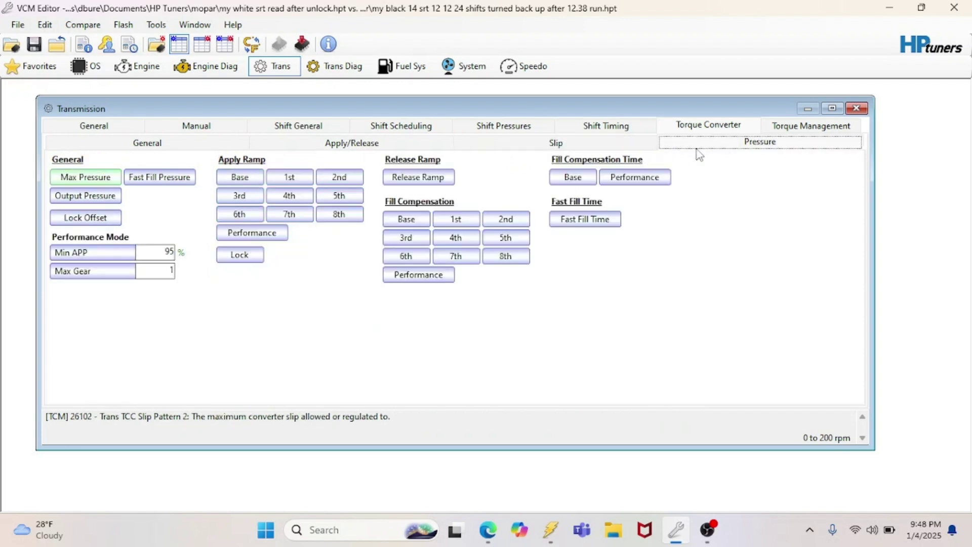
left_click(817, 128)
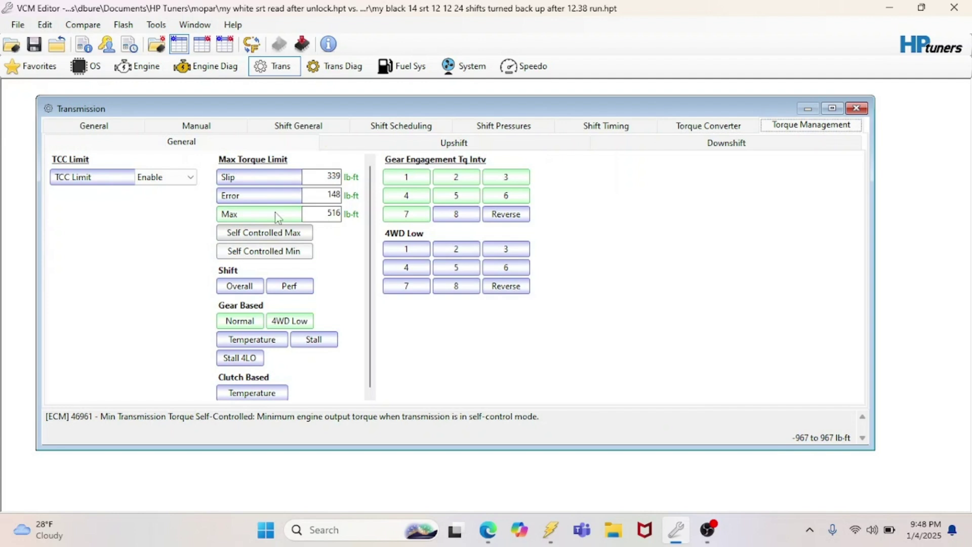
- Multiply the whole Gear 1 engagement torque intervention table by 0.75, so -221 becomes -168
left_click(414, 184)
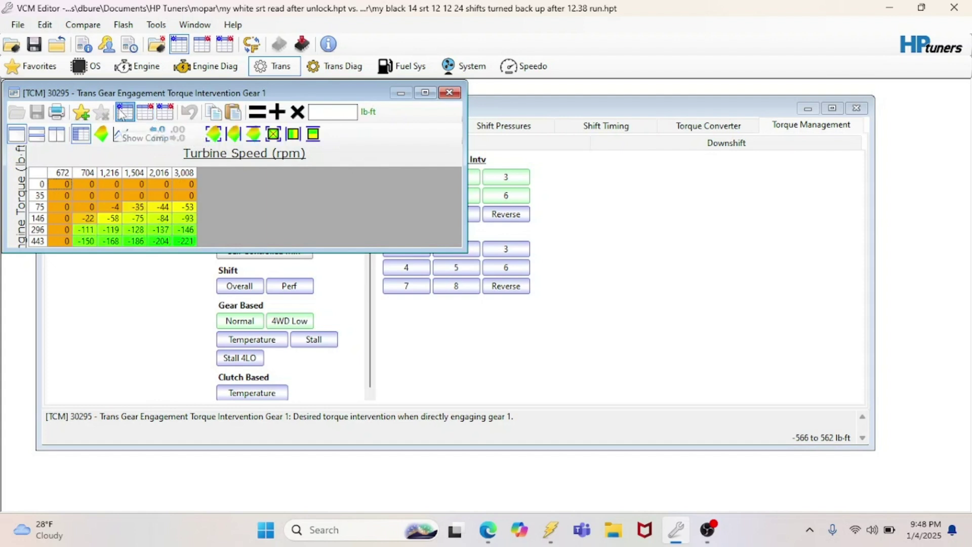
left_click(448, 93)
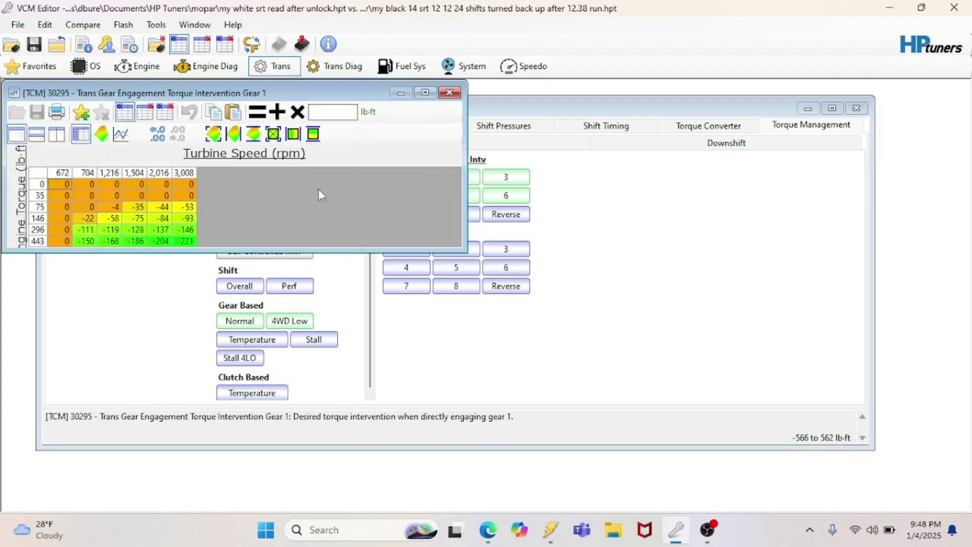
left_click(412, 185)
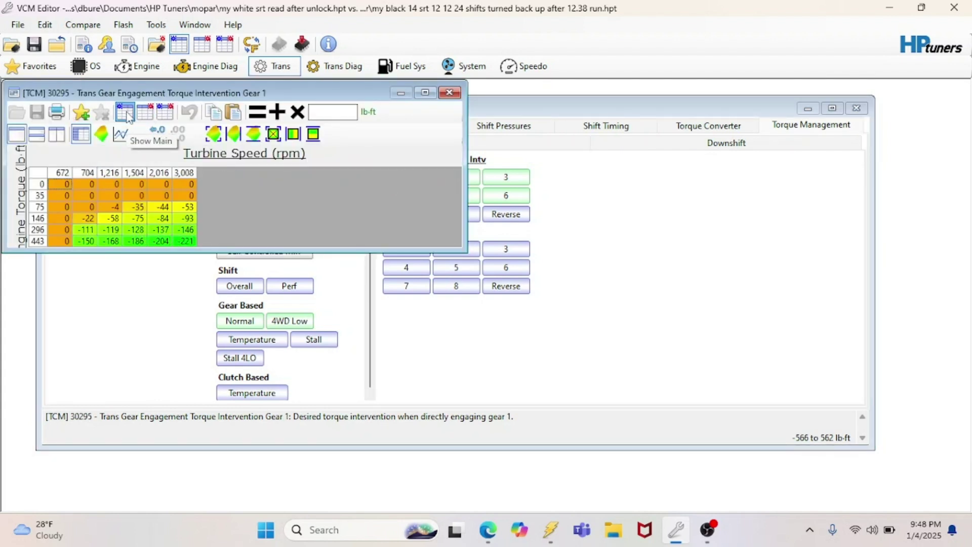
left_click(45, 178)
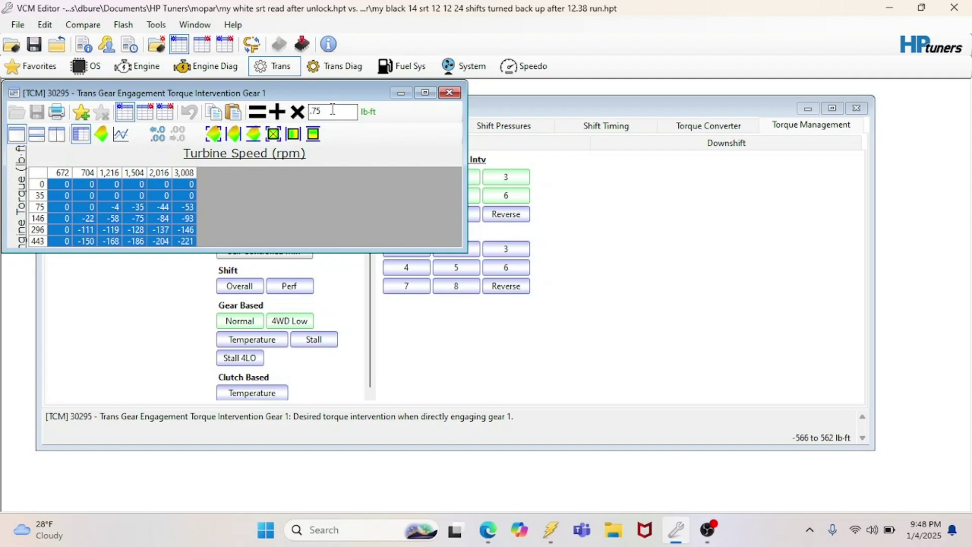
left_click(297, 112)
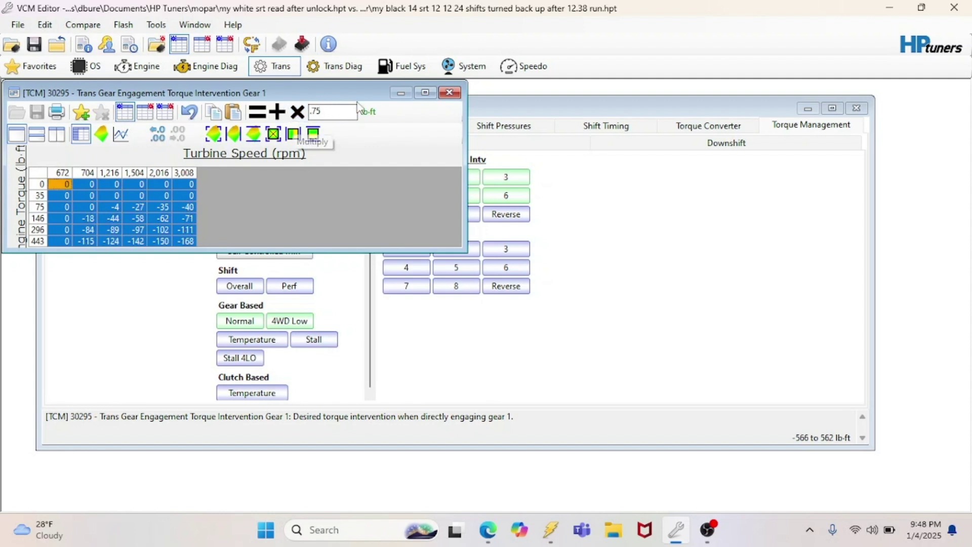
left_click(449, 92)
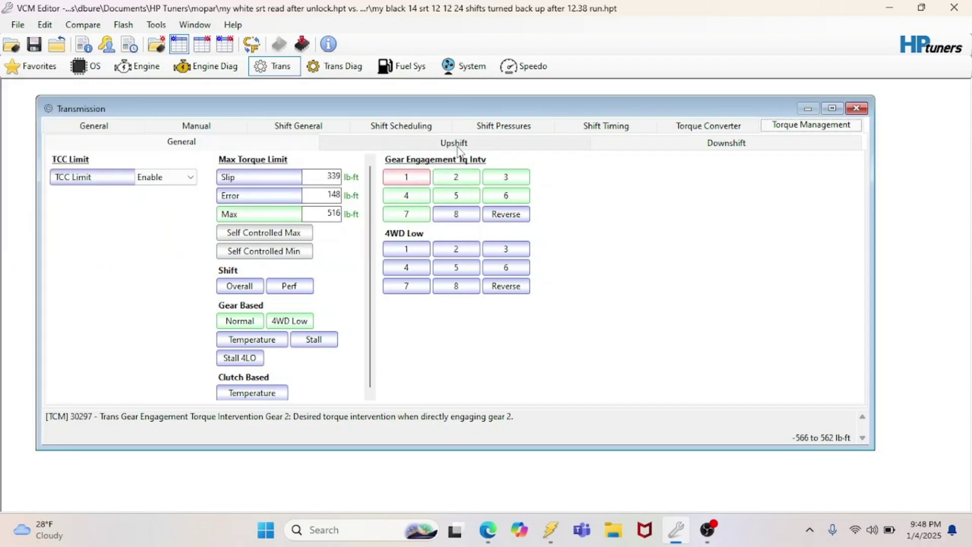
- Scale every cell of the Normal 1-2 forced upshift torque intervention table by 0.85 (-168 to -142)
left_click(434, 146)
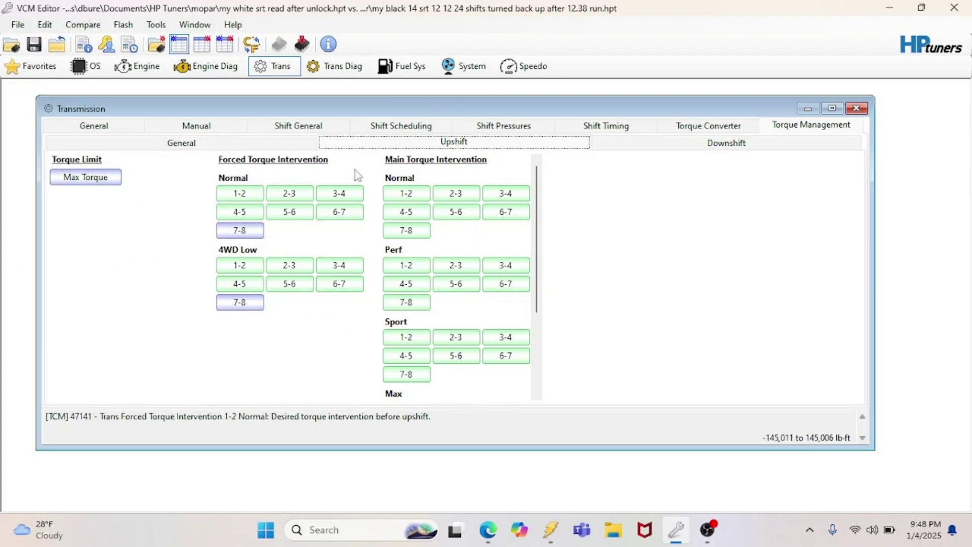
left_click(247, 195)
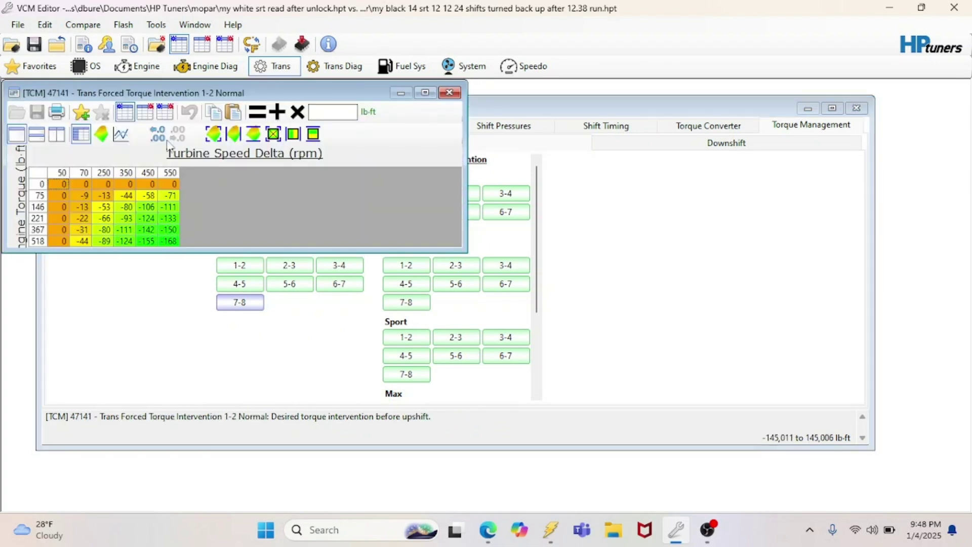
left_click(145, 112)
left_click(125, 113)
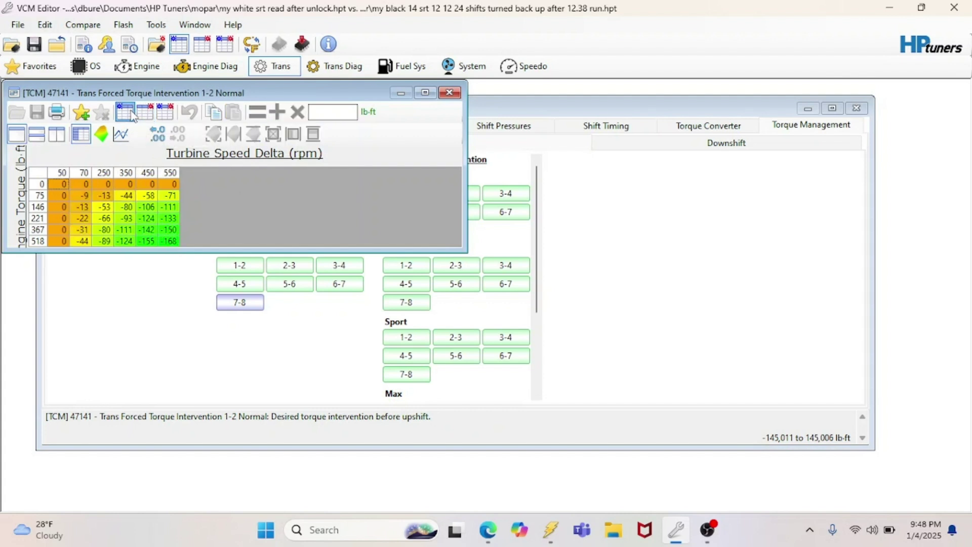
left_click(449, 92)
left_click(243, 195)
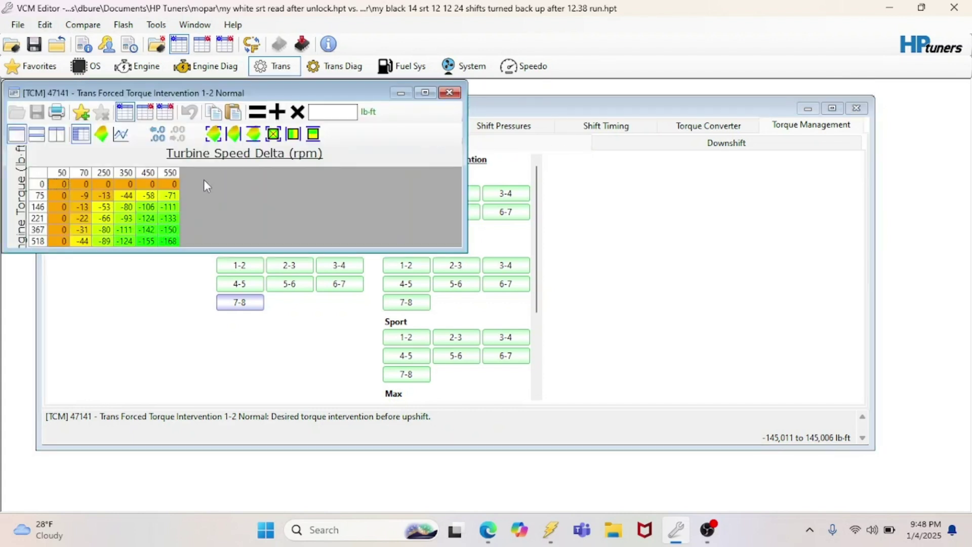
left_click(39, 175)
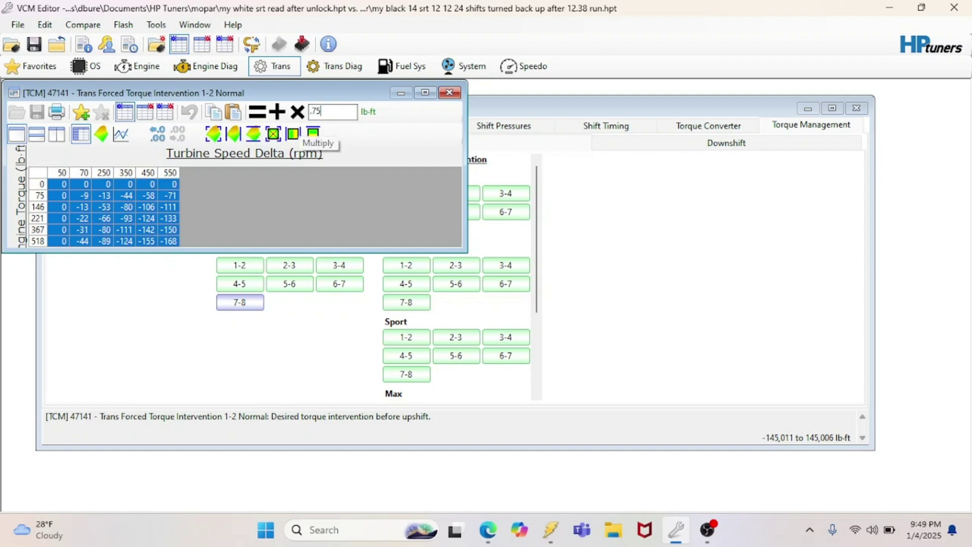
left_click(298, 112)
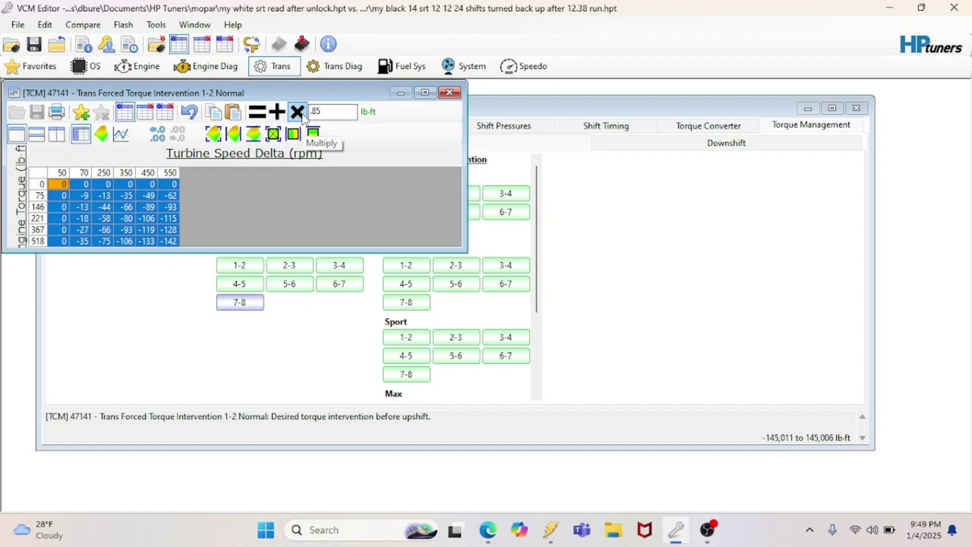
left_click(449, 93)
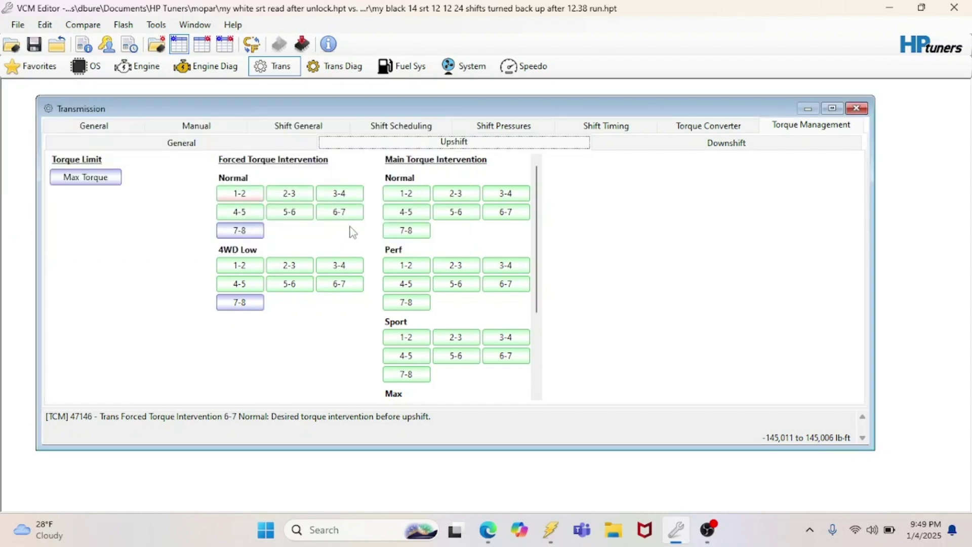
- Browse the downshift torque, converter, shift timing, scheduling, skip-shift and general transmission pages
left_click(708, 147)
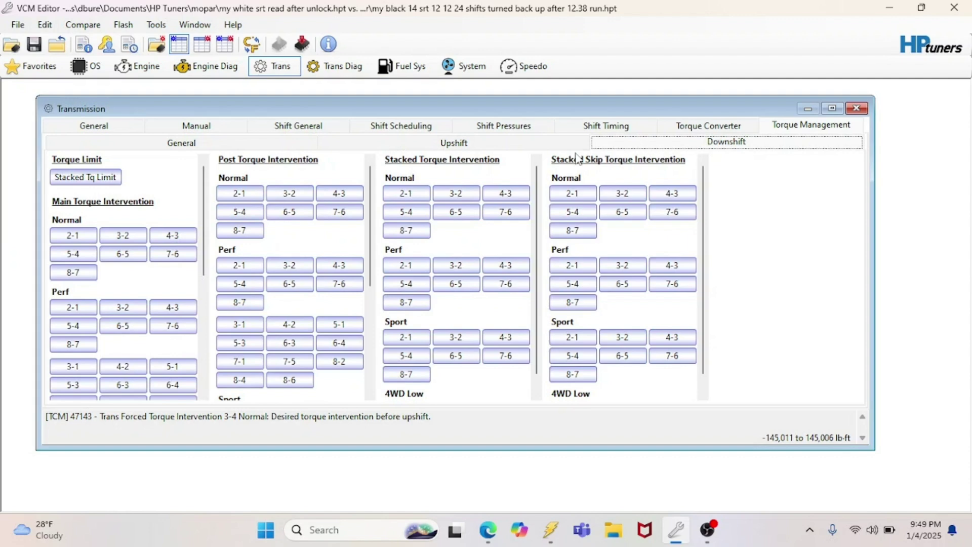
left_click(719, 125)
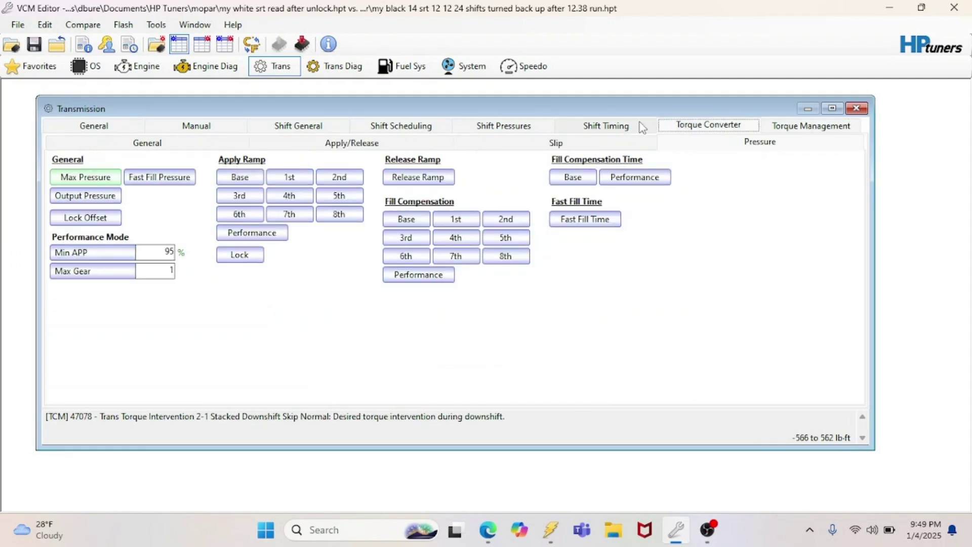
left_click(642, 127)
left_click(415, 129)
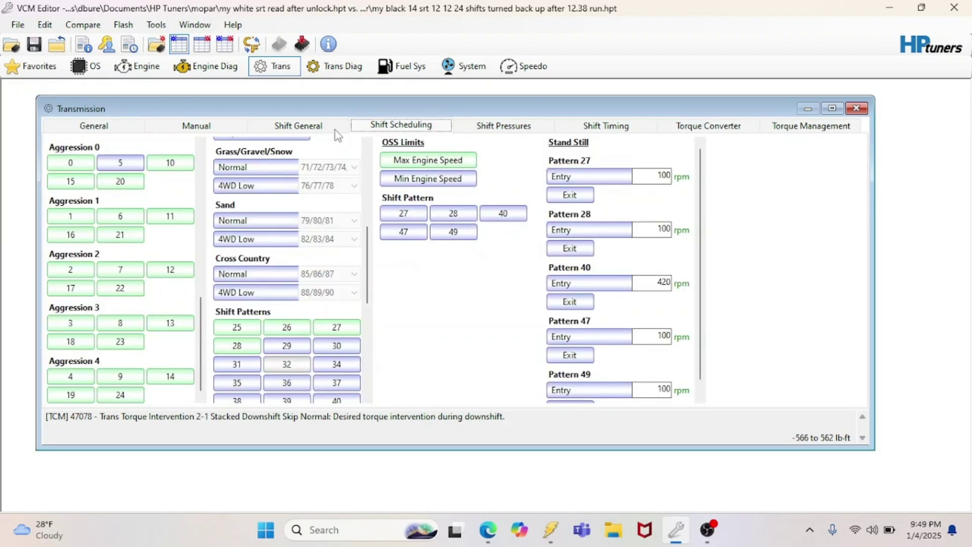
left_click(105, 129)
left_click(185, 124)
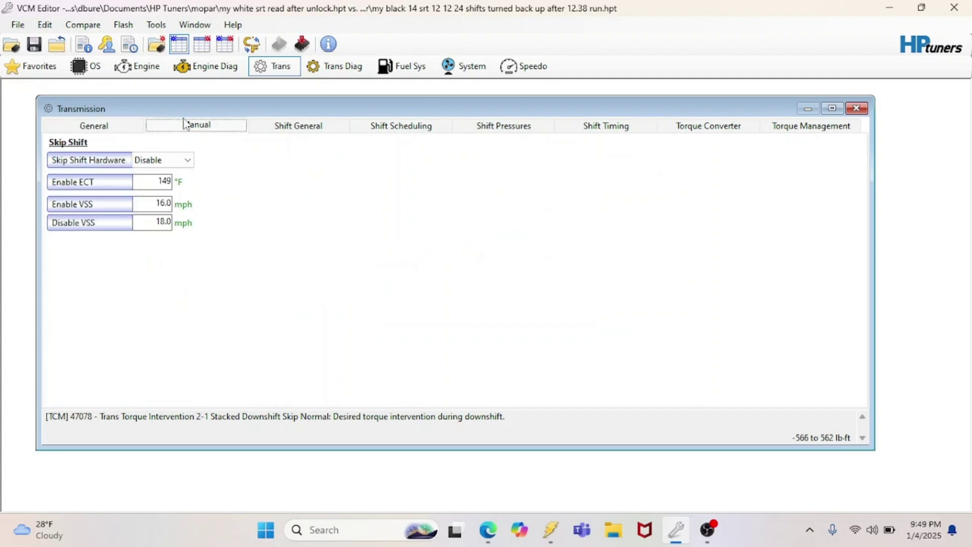
left_click(115, 128)
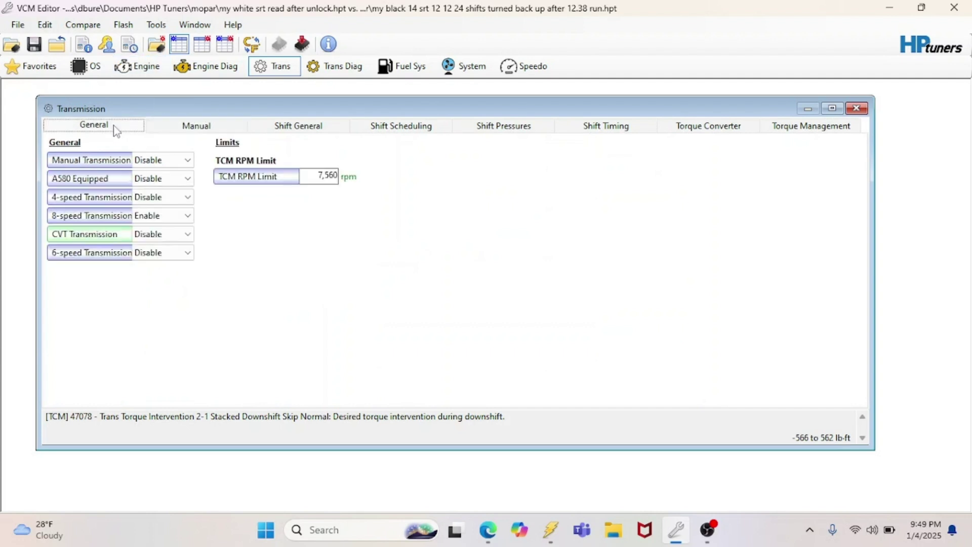
left_click(284, 127)
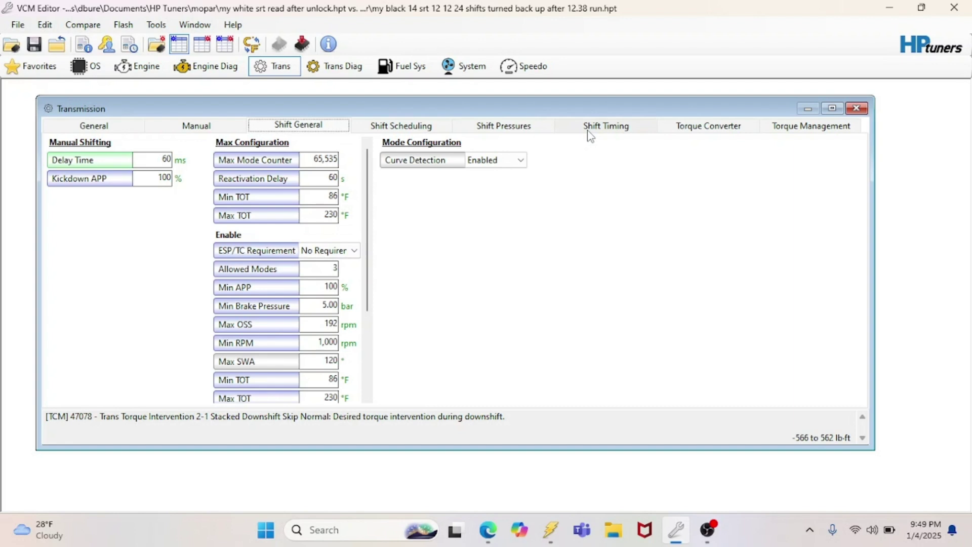
left_click(435, 126)
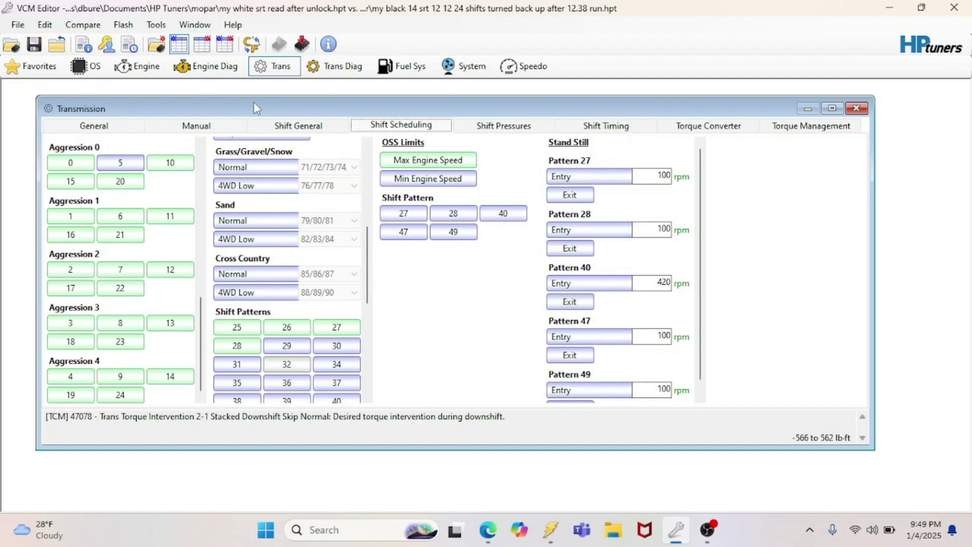
left_click(124, 127)
- Browse the engine fuel and spark pages, ending on Fuel Cutoff/DFCO with 6,600 rpm cutoff
left_click(139, 66)
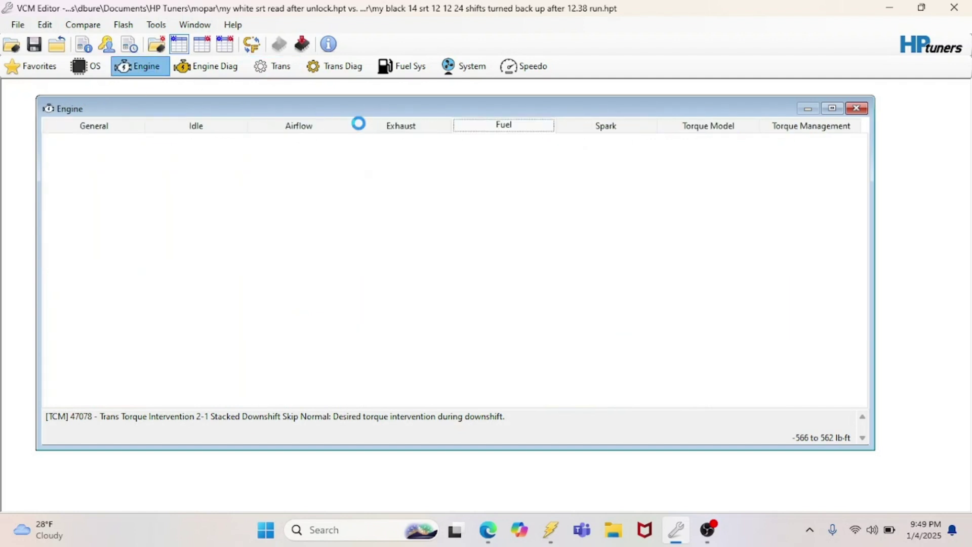
left_click(528, 146)
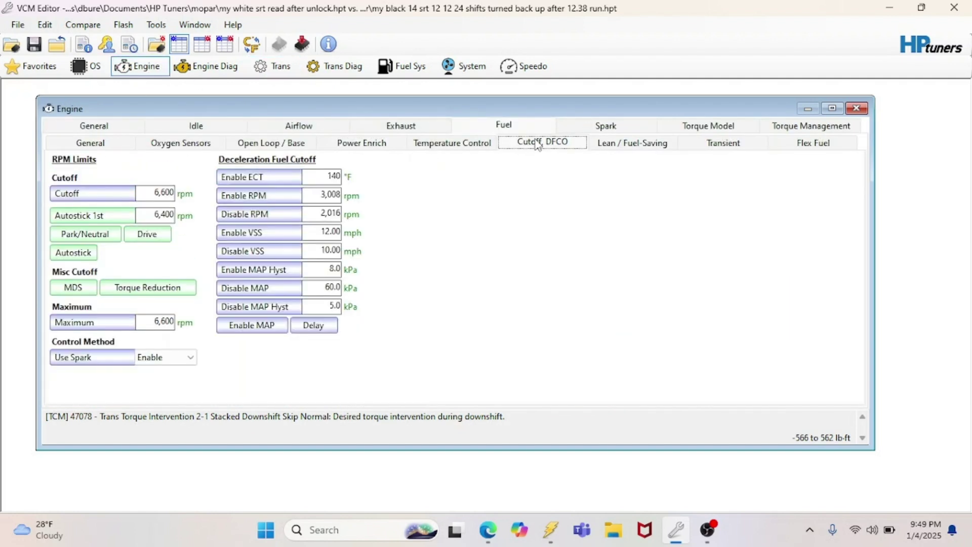
left_click(464, 149)
left_click(605, 128)
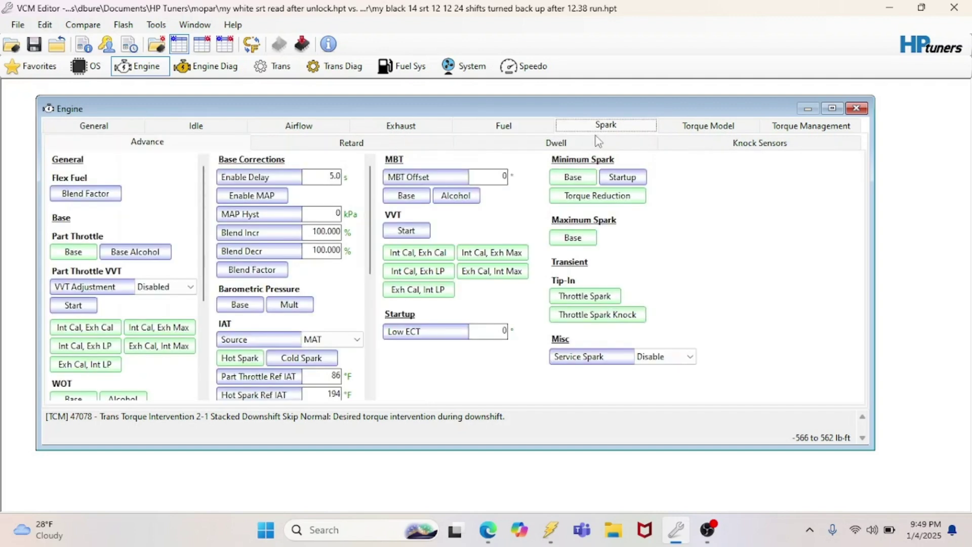
left_click(521, 130)
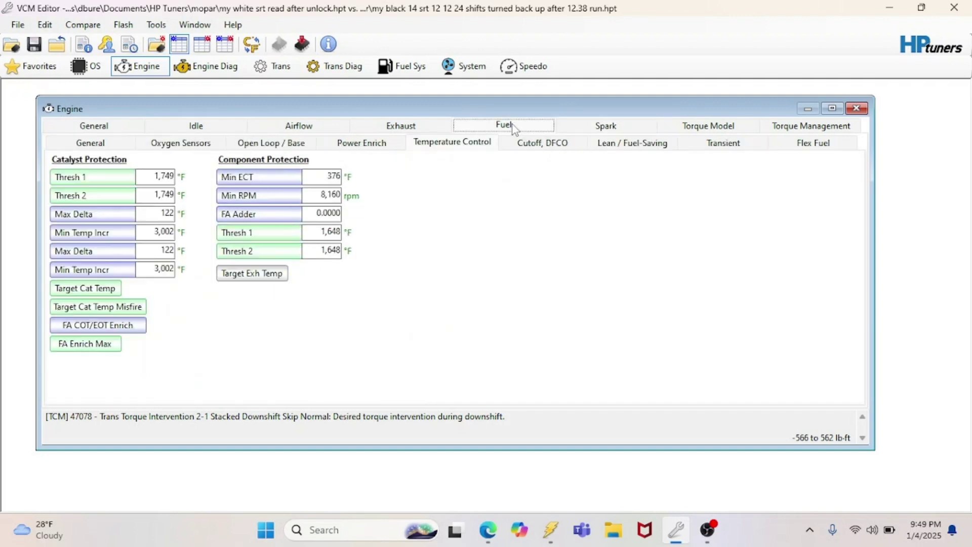
left_click(549, 147)
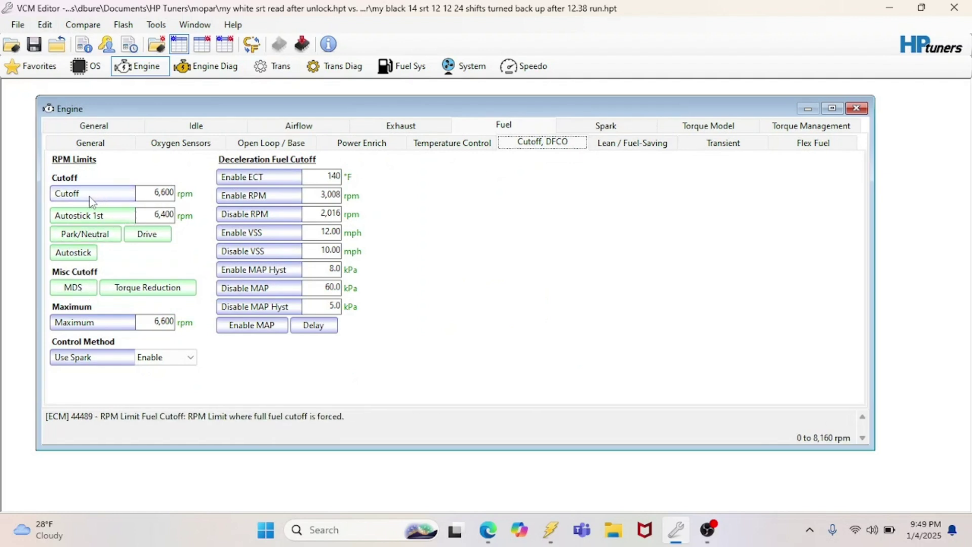
left_click(102, 238)
left_click(199, 169)
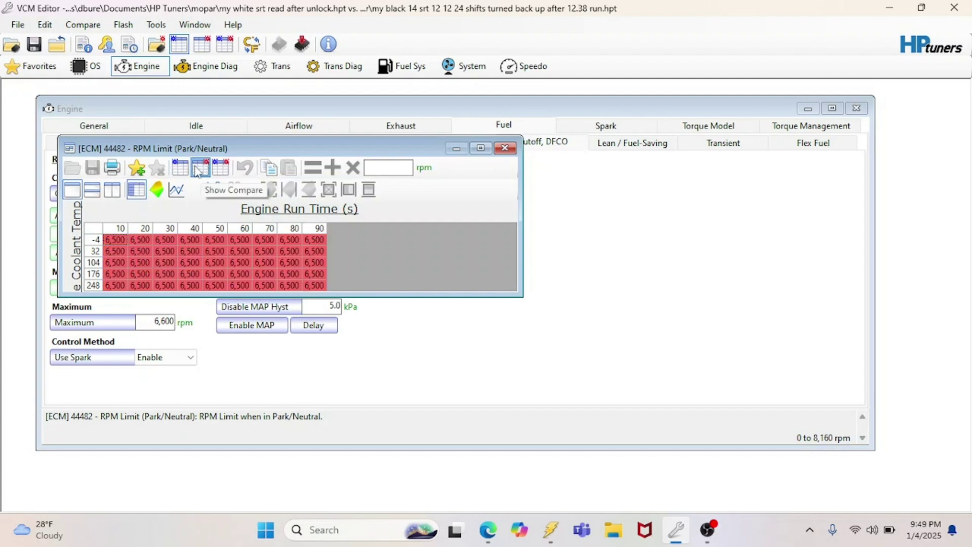
left_click(194, 171)
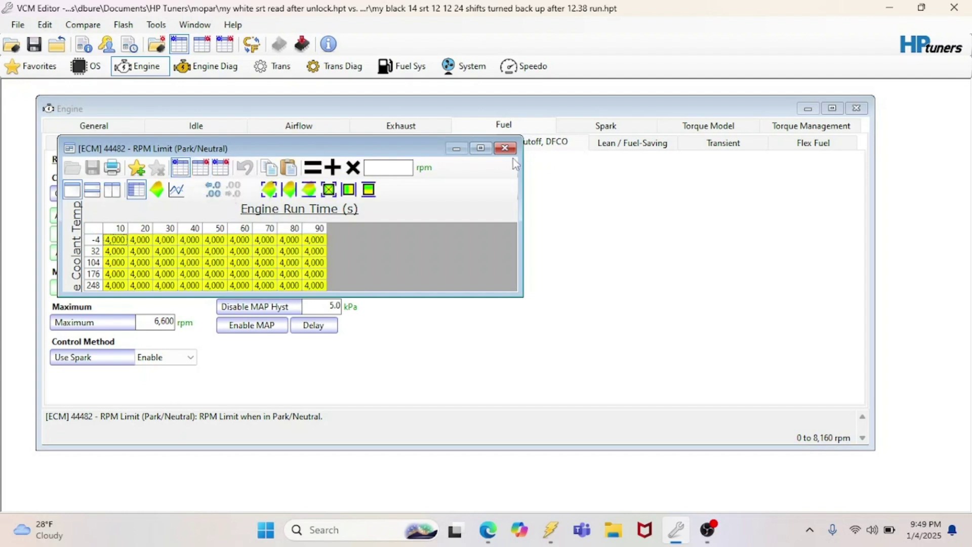
left_click(505, 148)
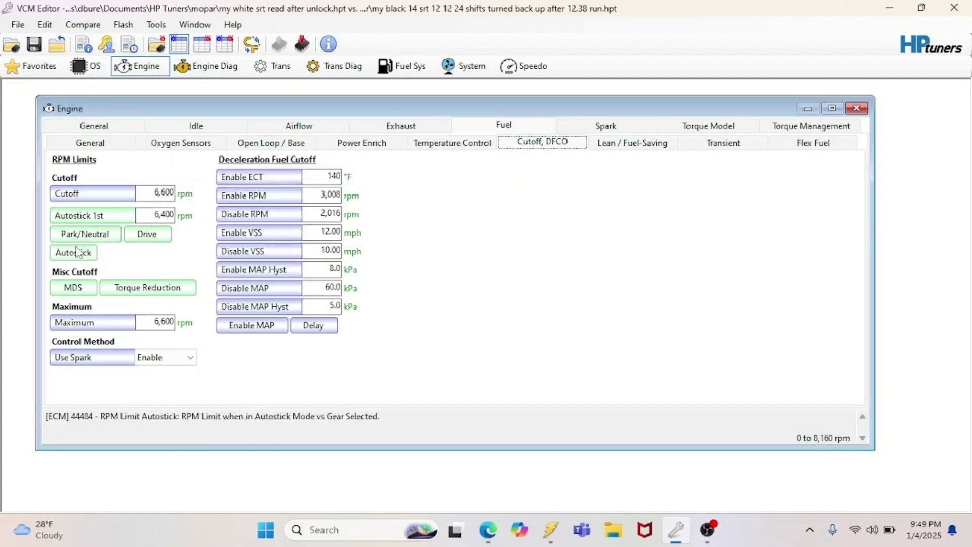
left_click(75, 291)
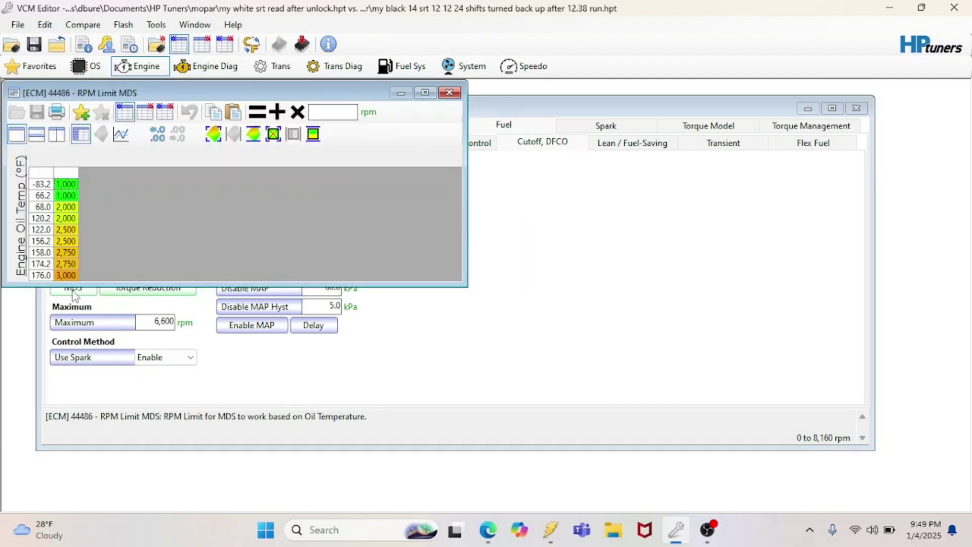
left_click(151, 115)
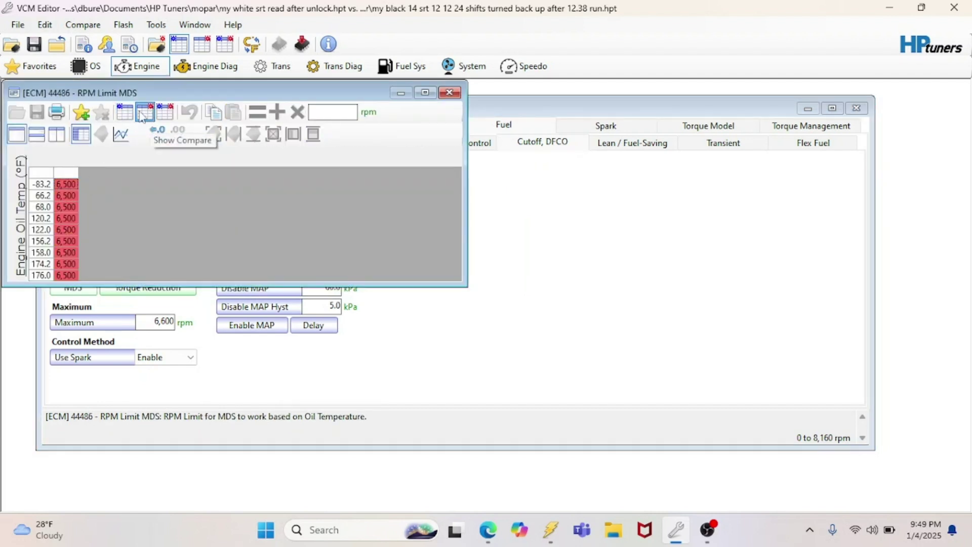
left_click(150, 116)
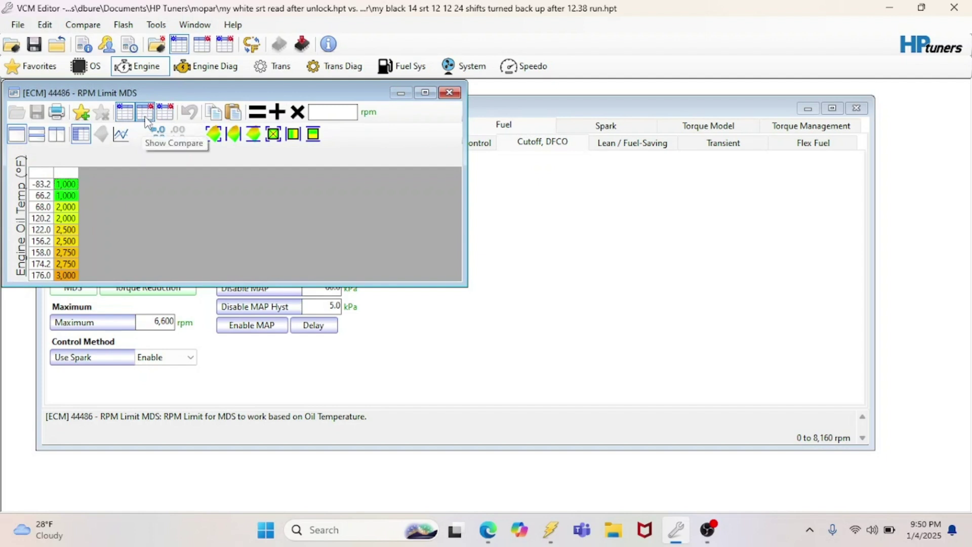
left_click(148, 116)
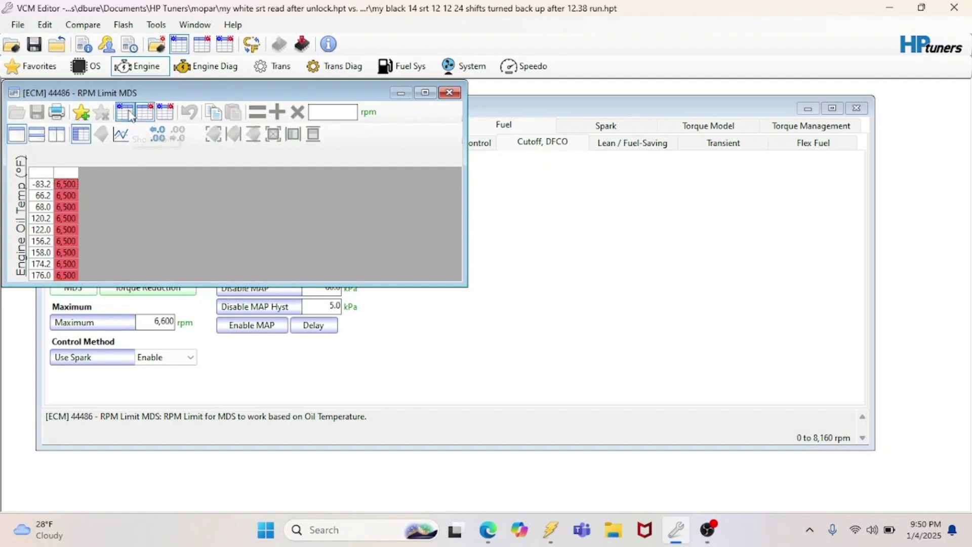
left_click(130, 115)
left_click_drag(211, 92, 222, 96)
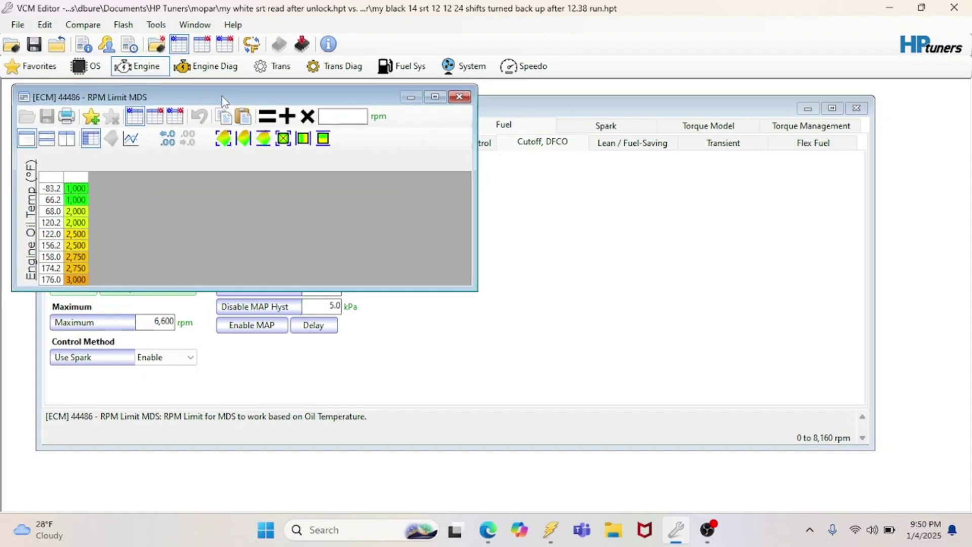
left_click(460, 97)
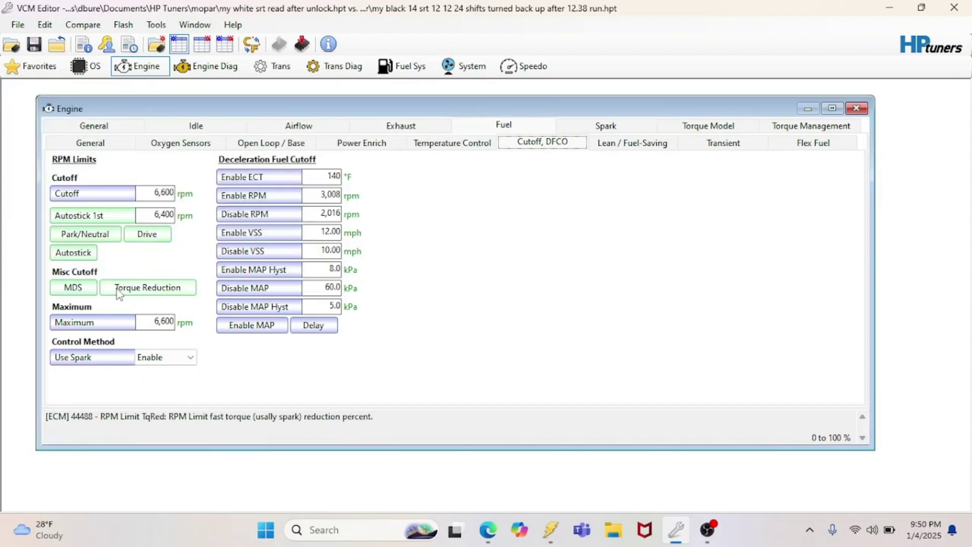
left_click(162, 289)
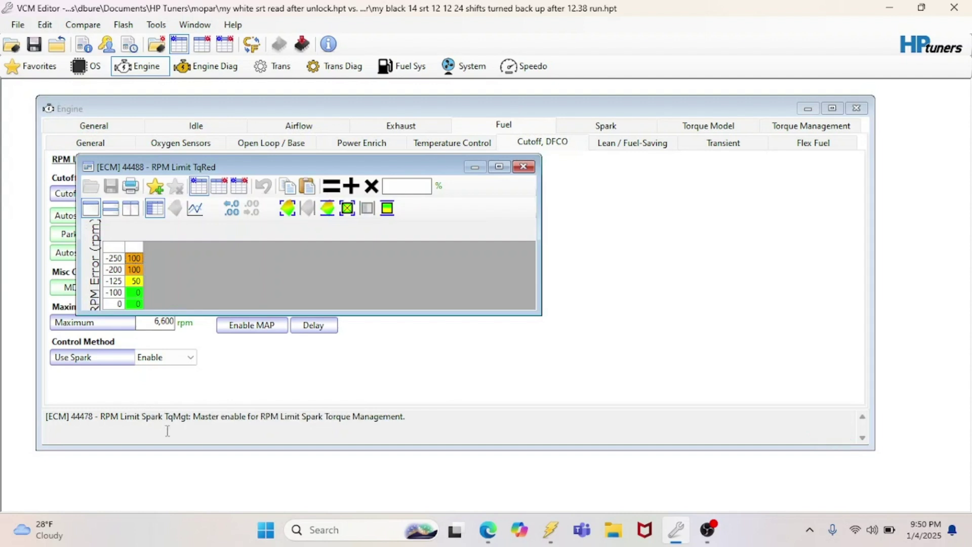
left_click(219, 186)
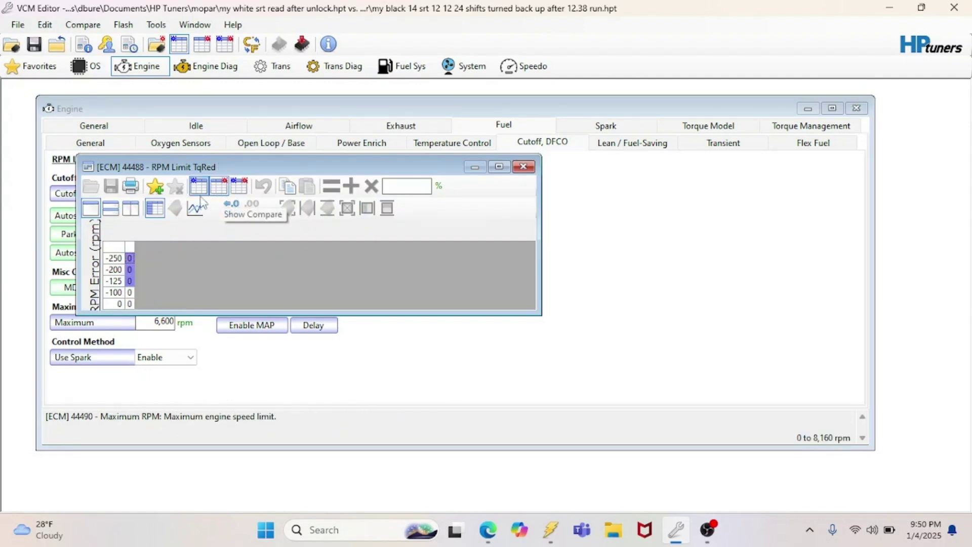
left_click(524, 166)
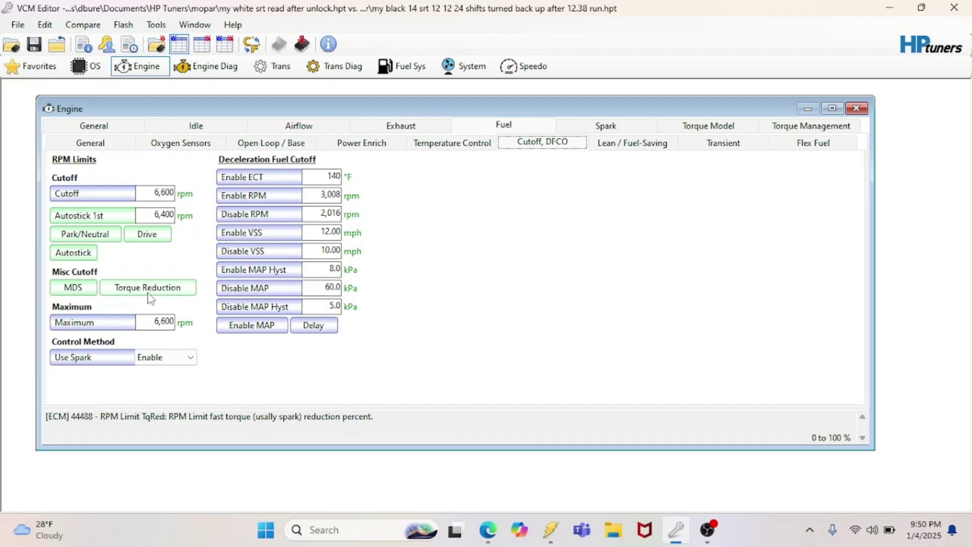
left_click(106, 287)
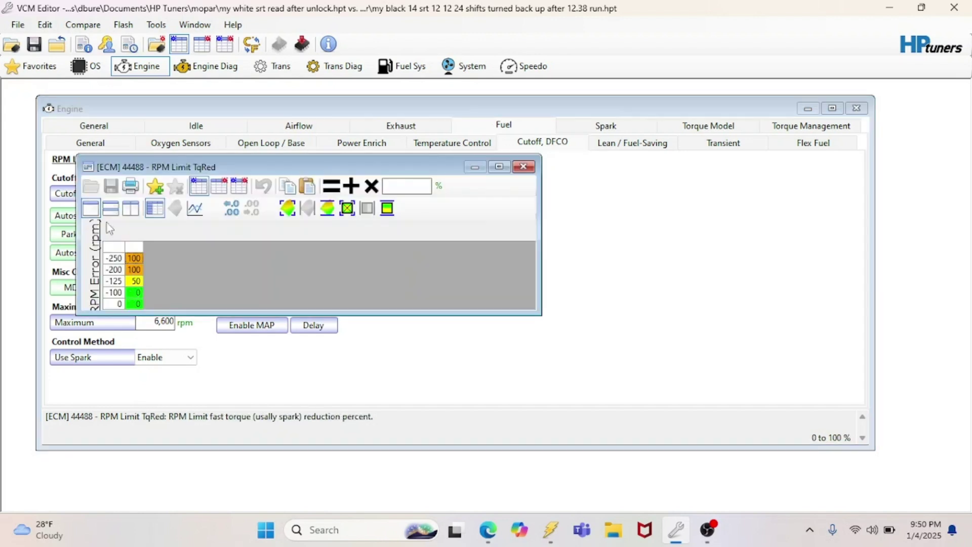
left_click(219, 186)
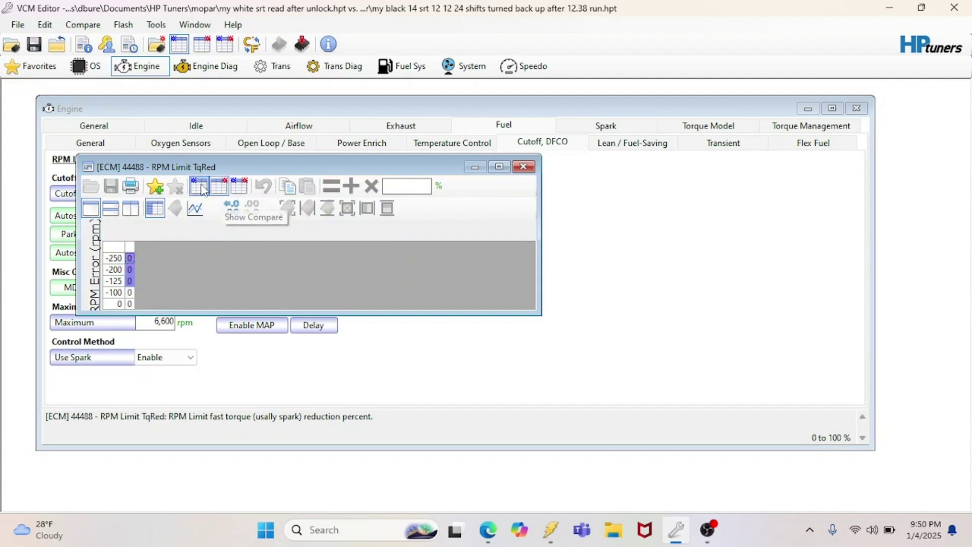
left_click(200, 188)
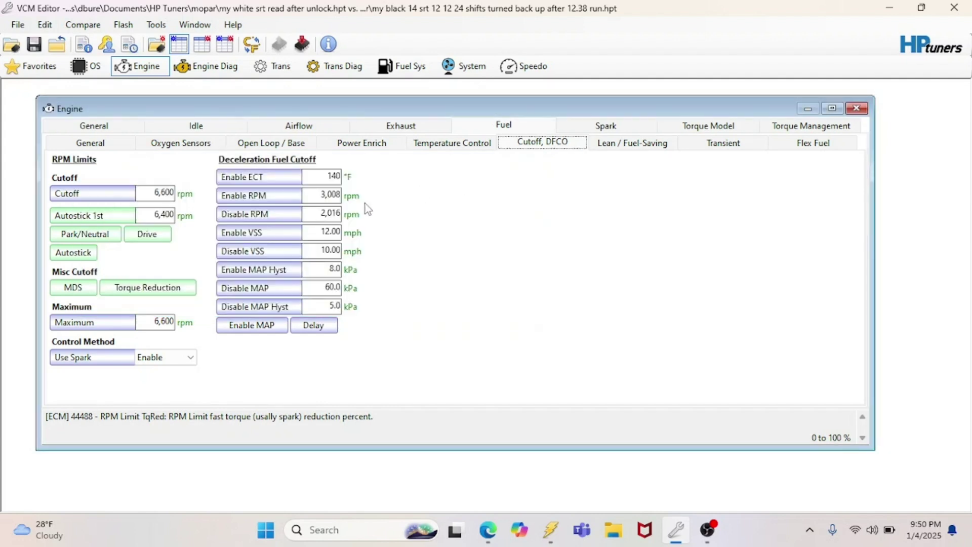
left_click(523, 166)
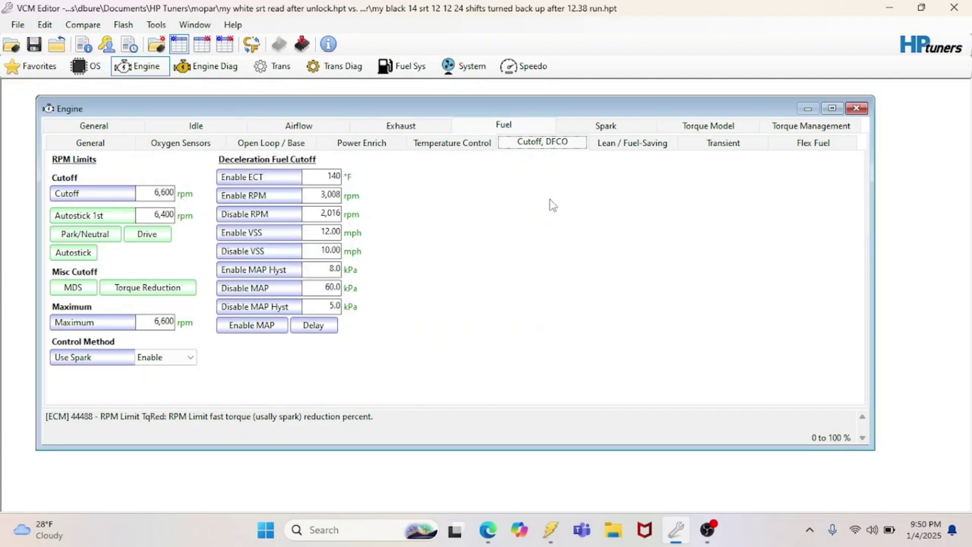
- View the Fuel System, Transmission, and both Diagnostics pages, close them, and switch to OBS
left_click(421, 70)
left_click(334, 67)
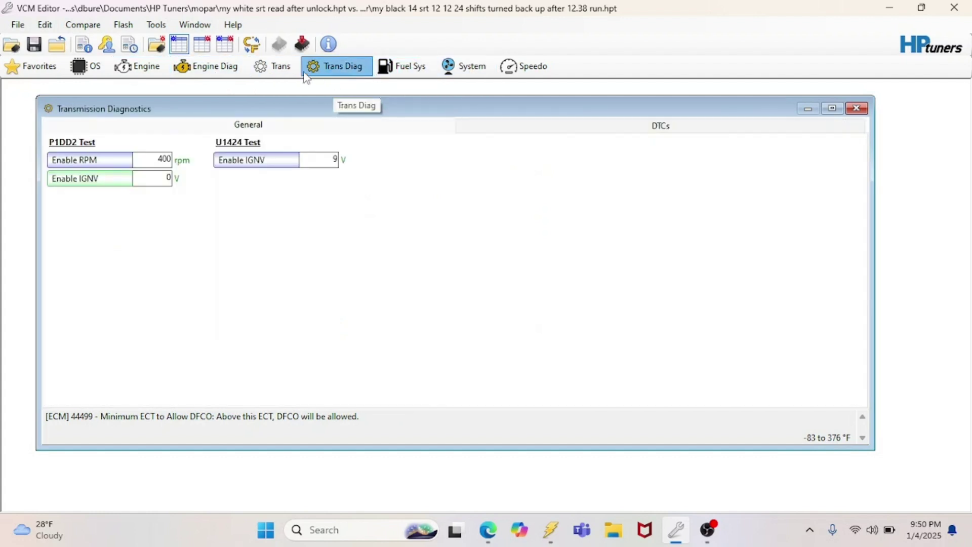
left_click(259, 71)
left_click(207, 67)
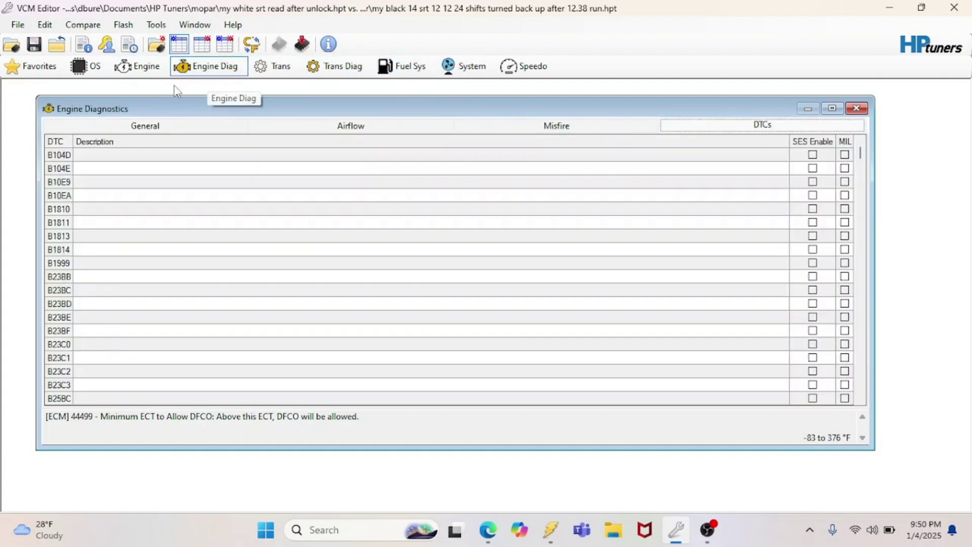
left_click(864, 111)
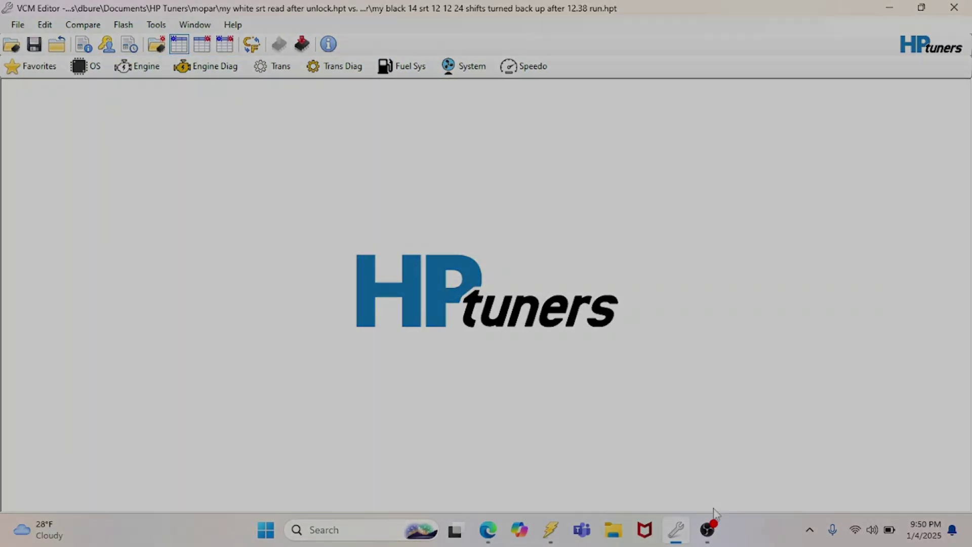
left_click(709, 529)
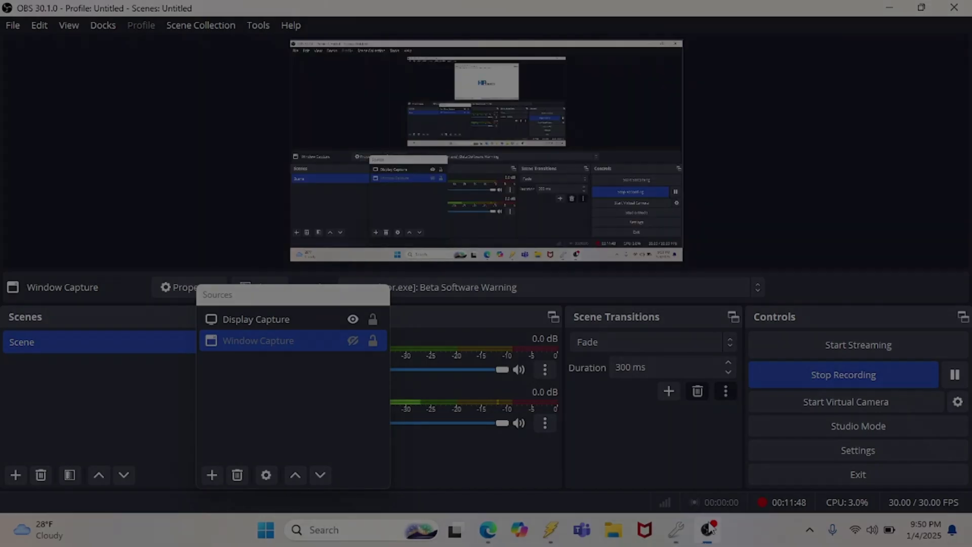